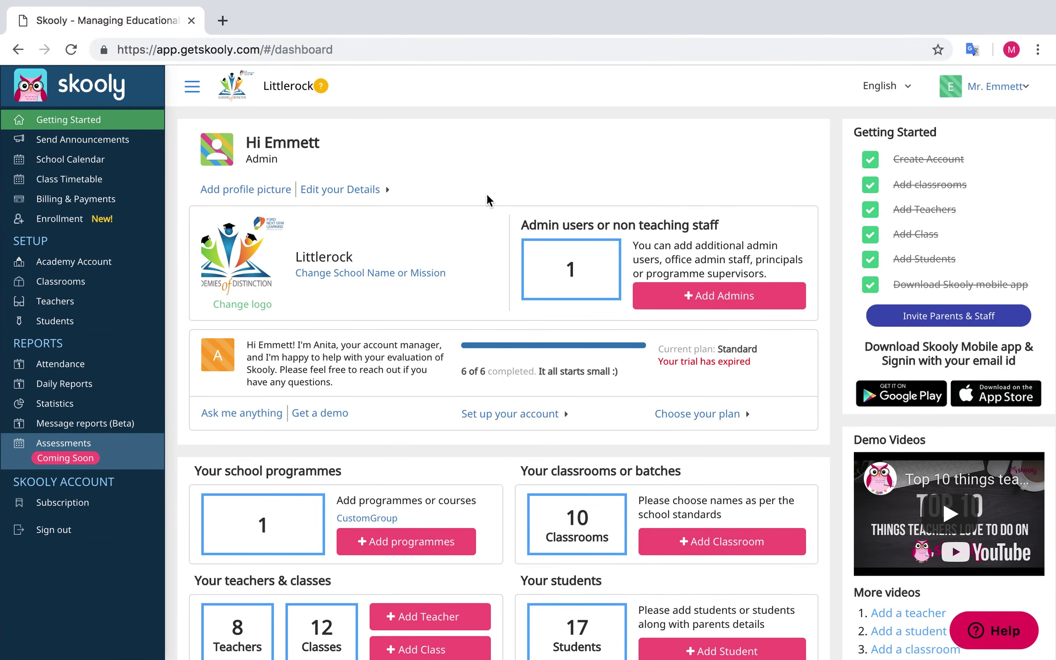
Open the Billing & Payments invoice list from the sidebar
{"action": "left_click", "coordinate": [105, 205]}
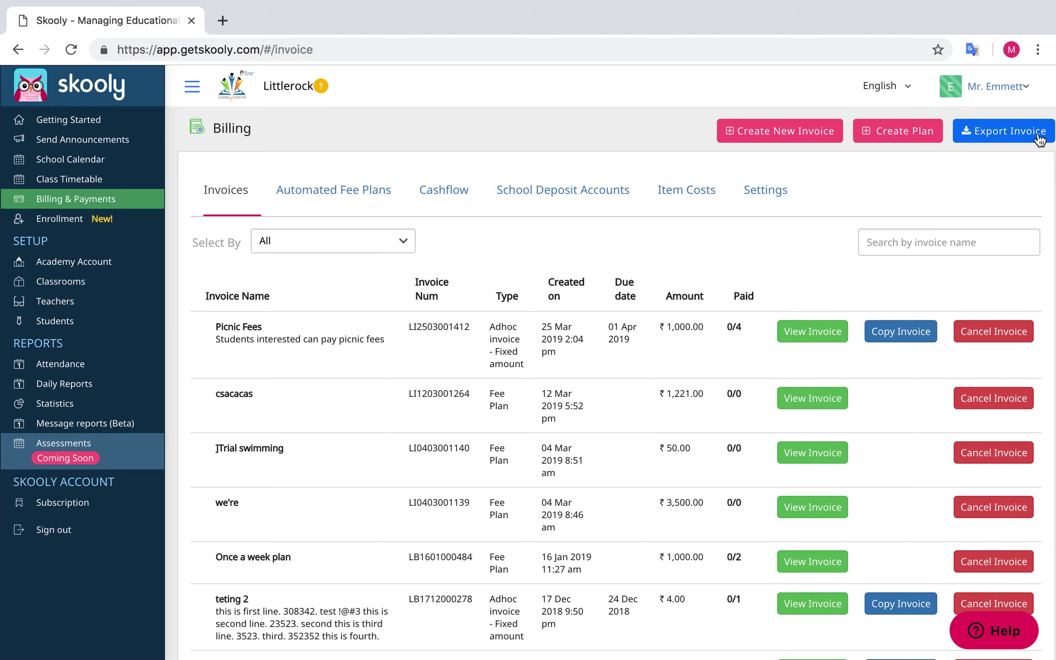
View the Automated Fee Plans, then show cashflow for 1–30 Dec 2018
{"action": "left_click", "coordinate": [397, 197]}
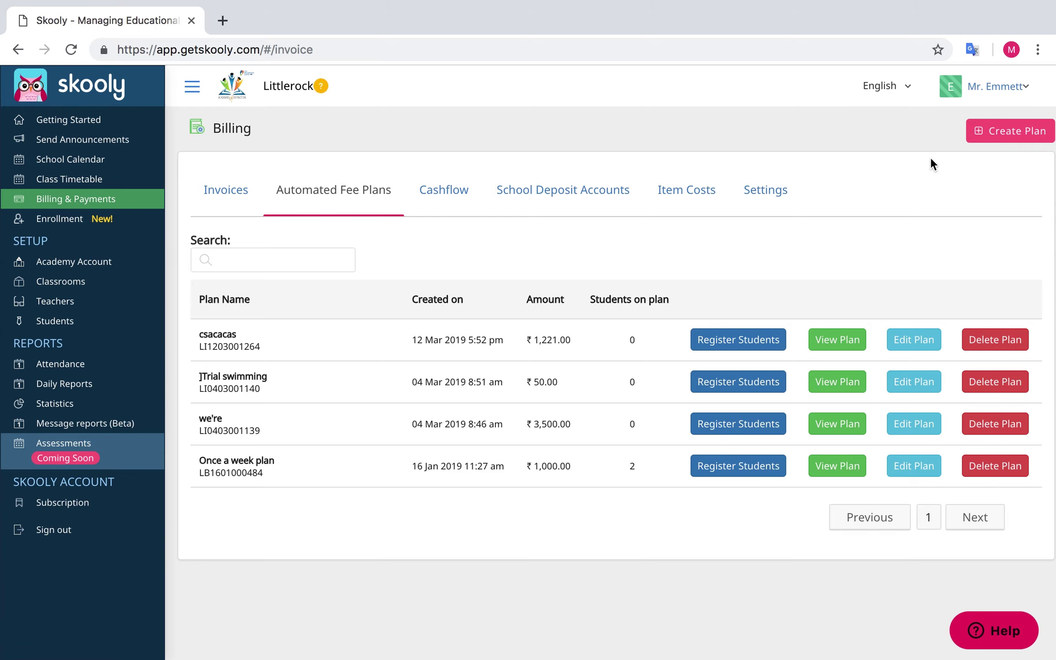
{"action": "left_click", "coordinate": [445, 198]}
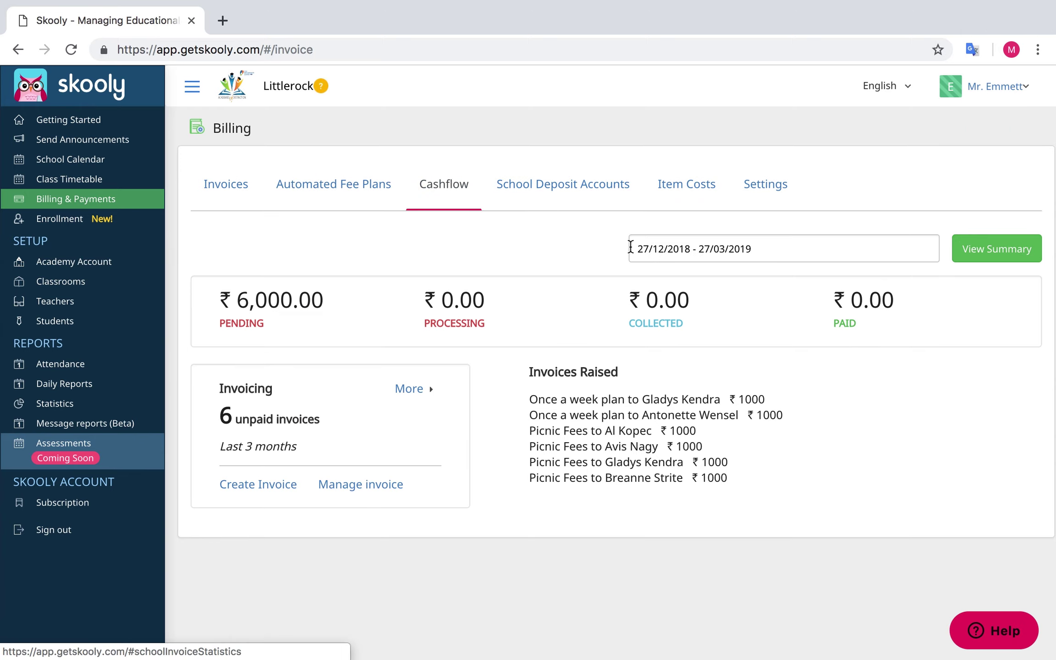
{"action": "left_click", "coordinate": [726, 249]}
{"action": "left_click", "coordinate": [556, 363]}
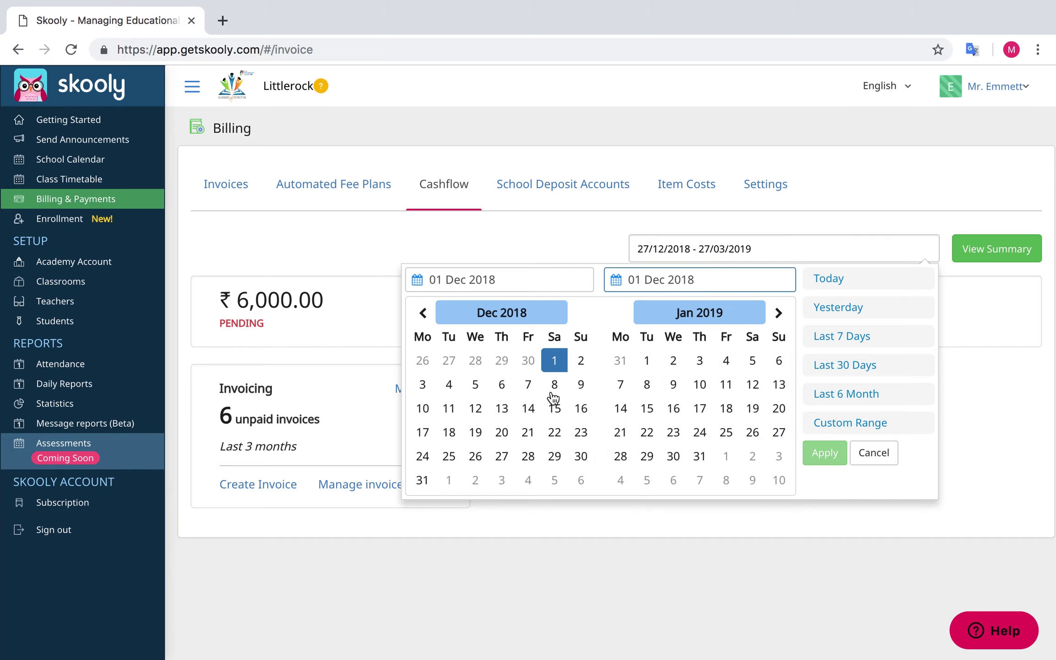
{"action": "left_click", "coordinate": [580, 456]}
{"action": "left_click", "coordinate": [978, 251]}
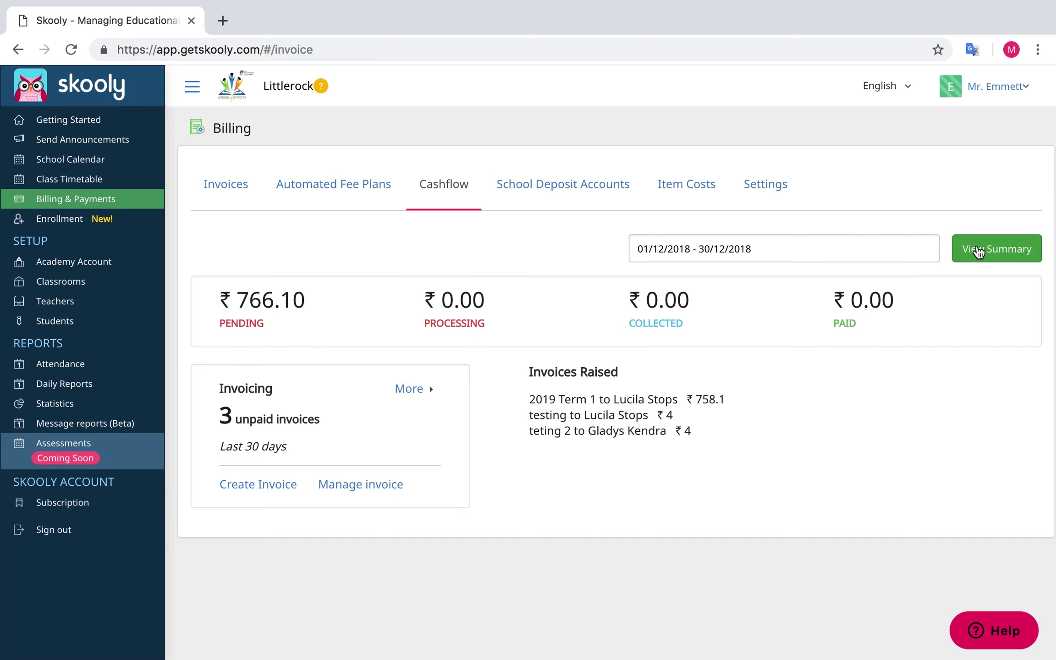
Look through deposit accounts, item costs, settings and invoices, ending on School Deposit Accounts
{"action": "left_click", "coordinate": [590, 197]}
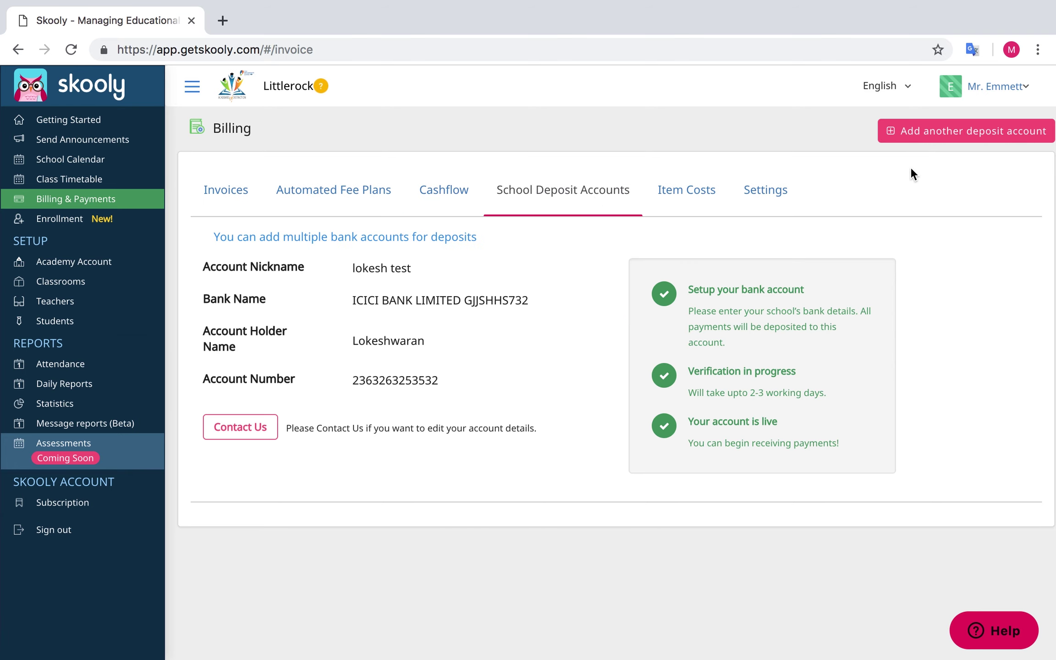
{"action": "left_click", "coordinate": [685, 198]}
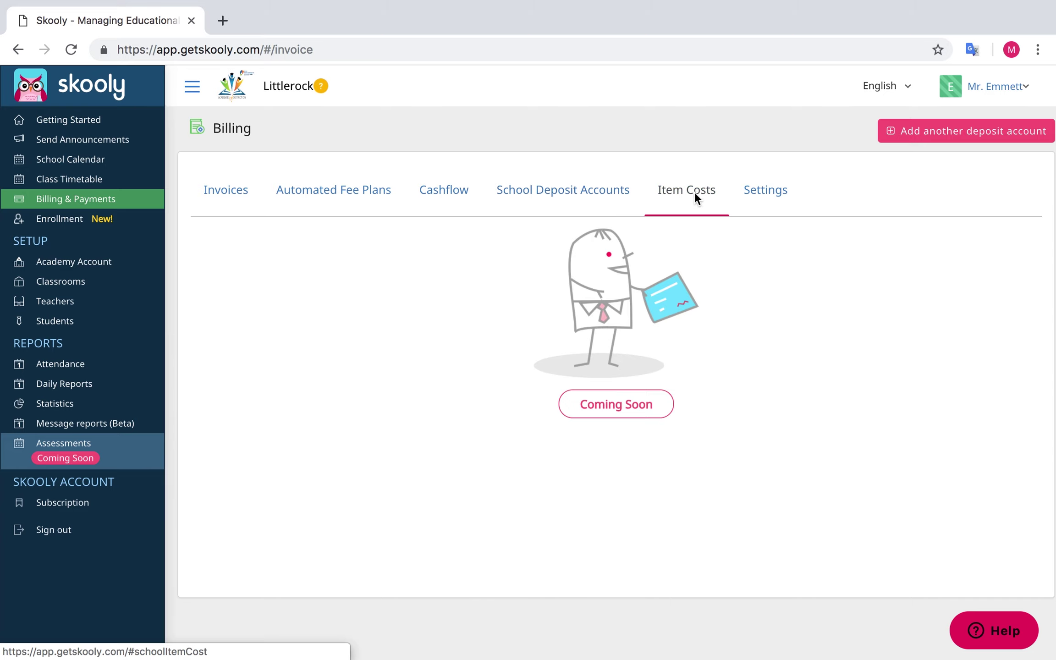
{"action": "left_click", "coordinate": [797, 197]}
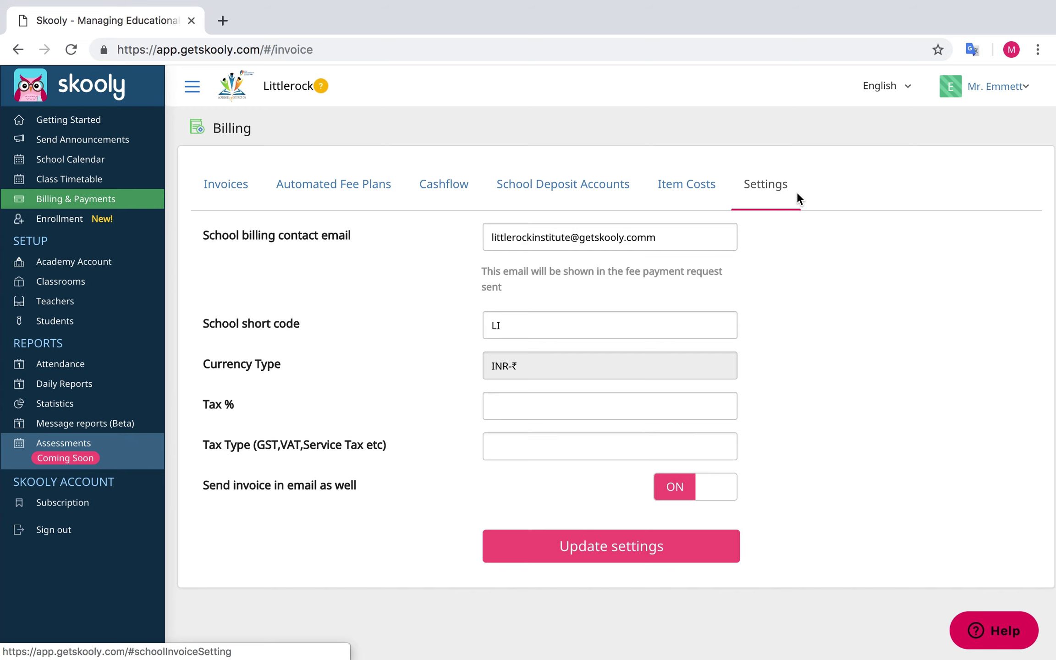
{"action": "left_click", "coordinate": [92, 200]}
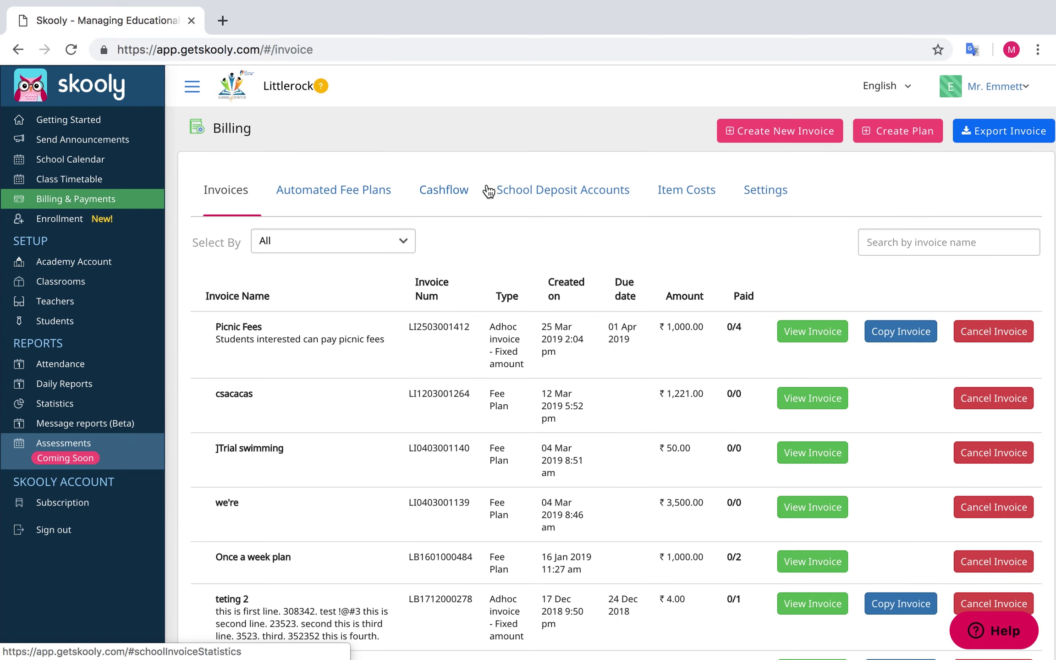
{"action": "left_click", "coordinate": [549, 198]}
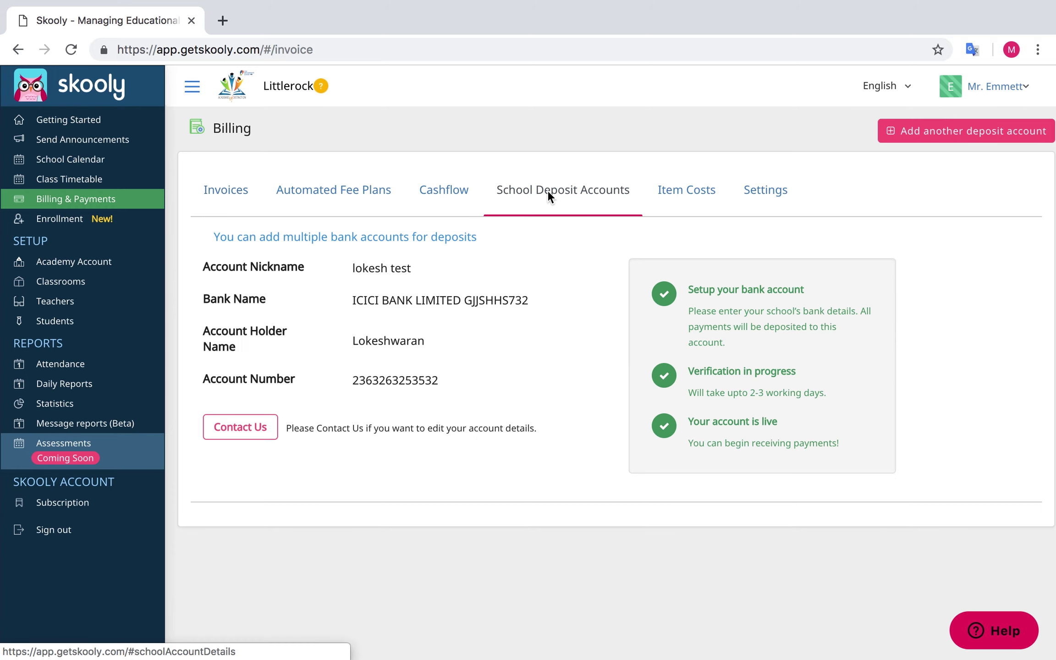
Add deposit account 'Little rock' at DBS BANK (7171) with the holder's name and account number
{"action": "left_click", "coordinate": [910, 137]}
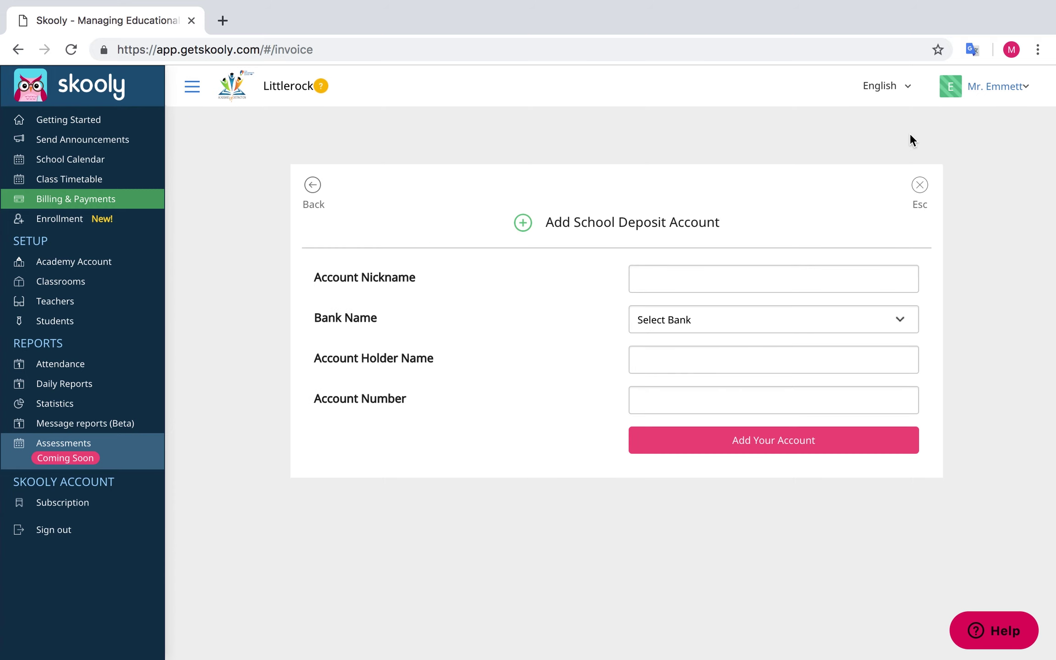
{"action": "left_click", "coordinate": [794, 272]}
{"action": "type", "text": "Little rock"}
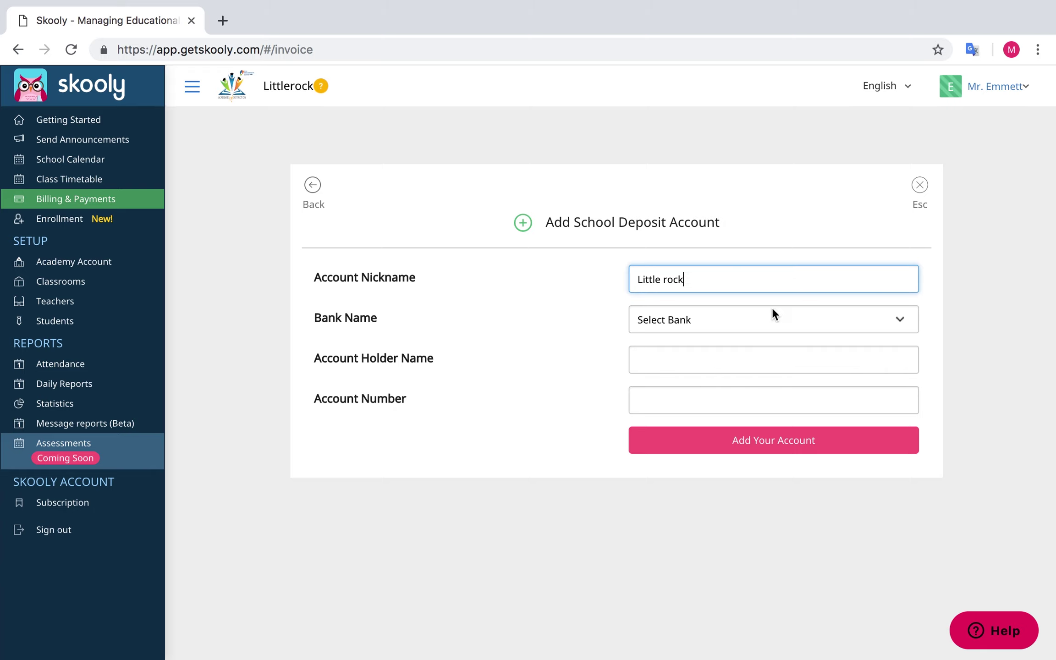
{"action": "left_click", "coordinate": [742, 317]}
{"action": "left_click", "coordinate": [686, 484]}
{"action": "left_click", "coordinate": [690, 364]}
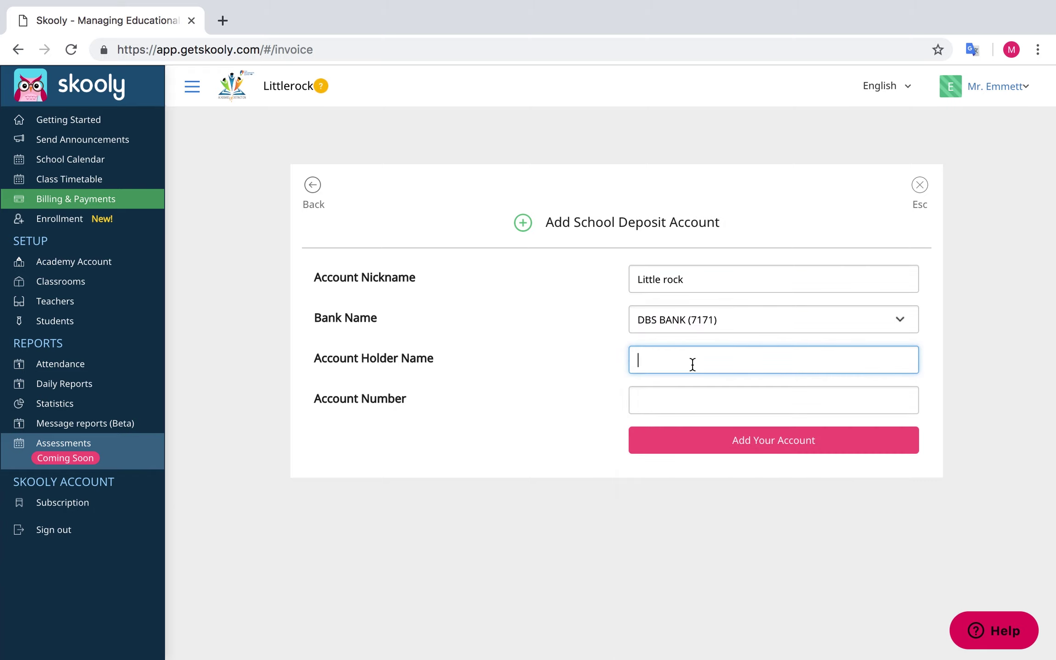
{"action": "type", "text": "Kevin"}
{"action": "left_click", "coordinate": [653, 405]}
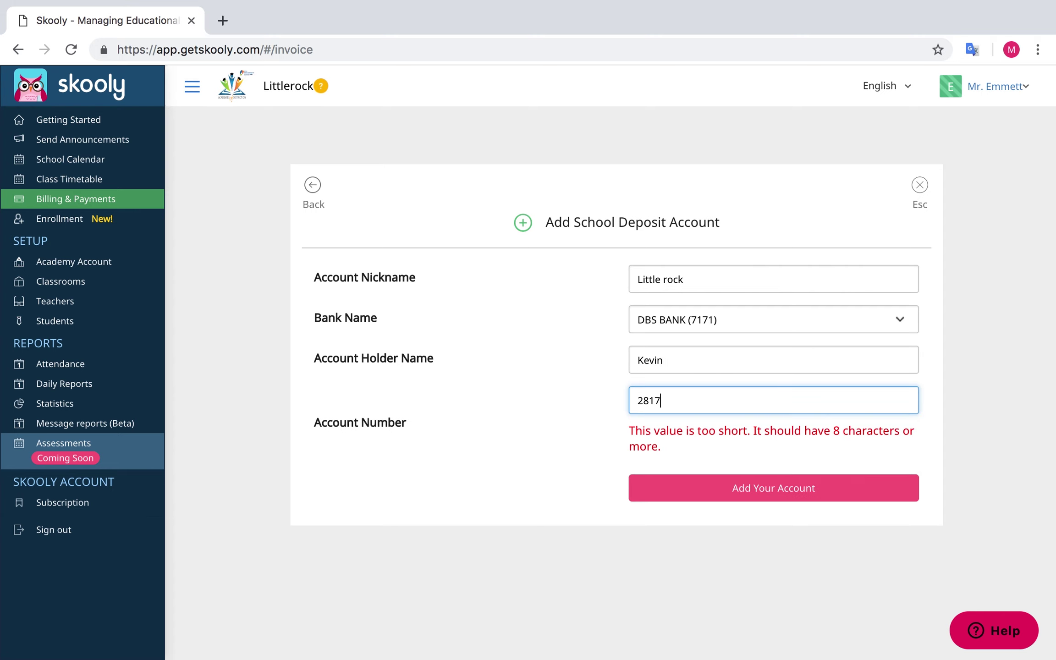
{"action": "left_click", "coordinate": [736, 455]}
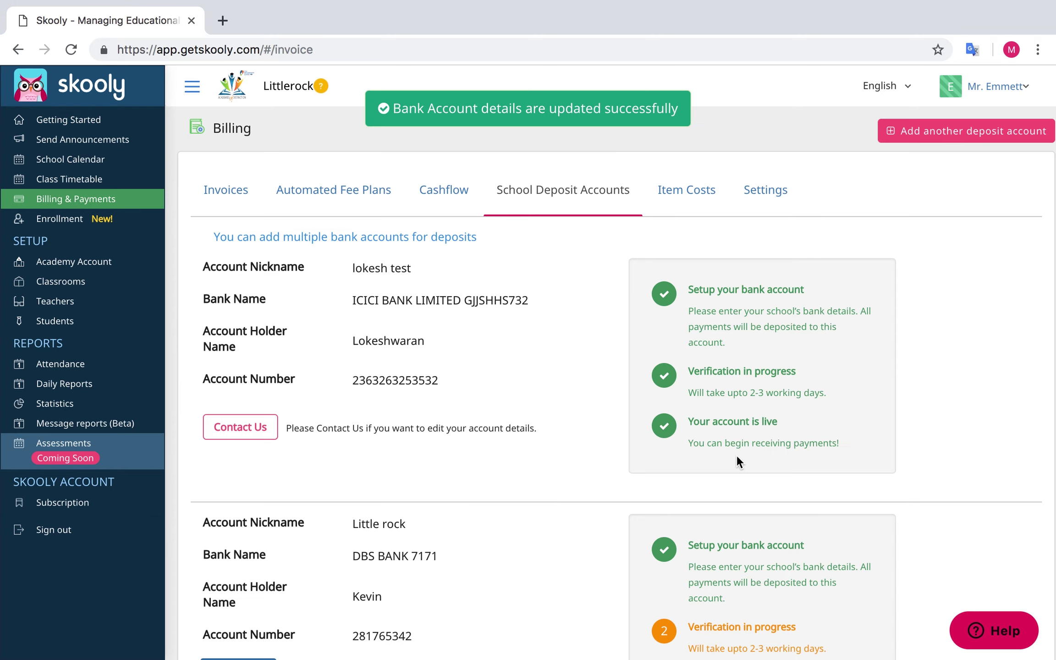
{"action": "scroll", "coordinate": [736, 454], "scroll_direction": "down", "scroll_amount": 4}
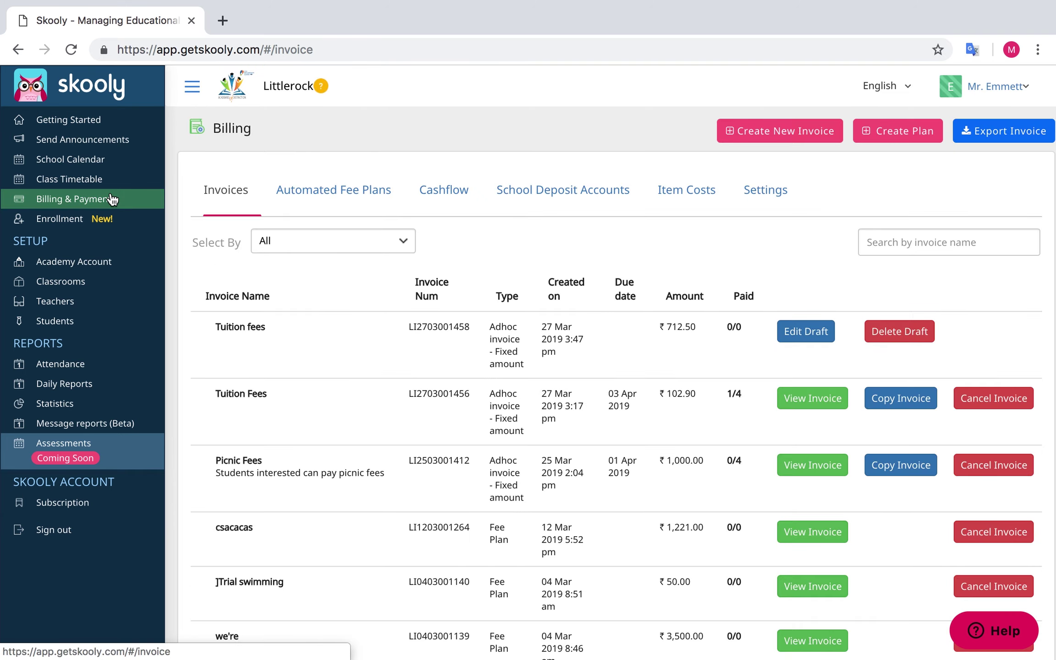
Create a Monthly recurring invoice, invoiced and due on day 1, running 27/03/2019–27/04/2019
{"action": "left_click", "coordinate": [739, 132]}
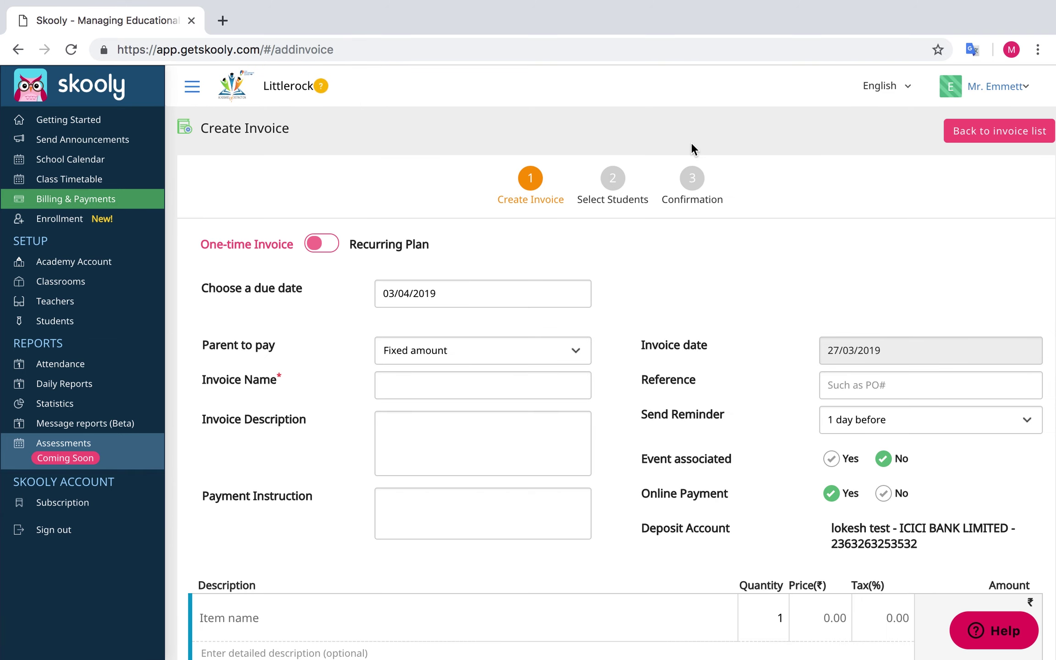
{"action": "left_click", "coordinate": [322, 247]}
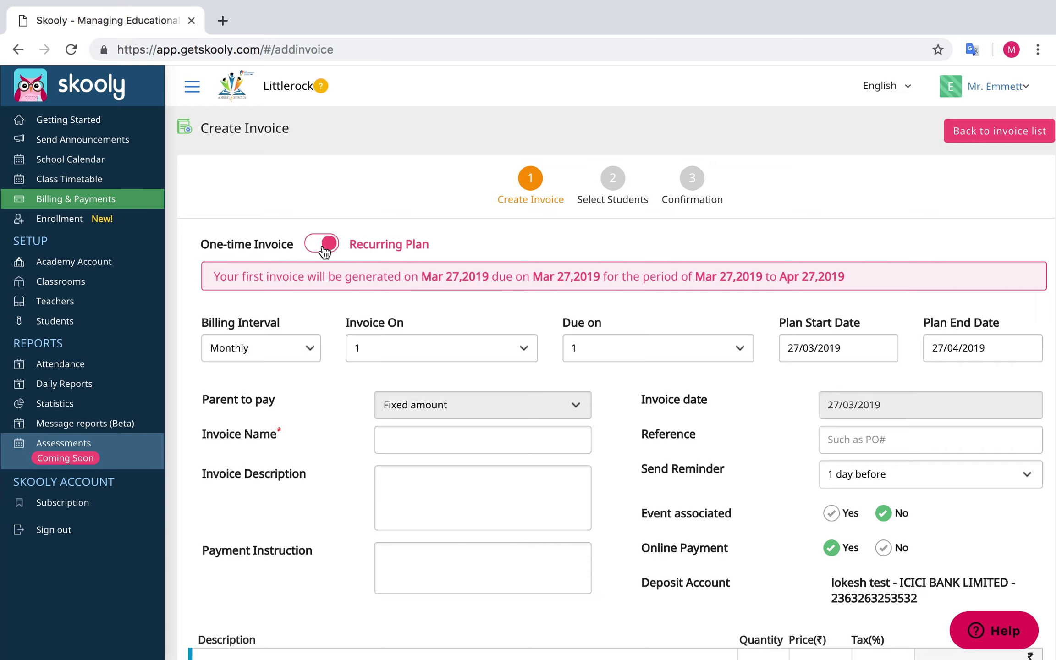
{"action": "left_click", "coordinate": [311, 354]}
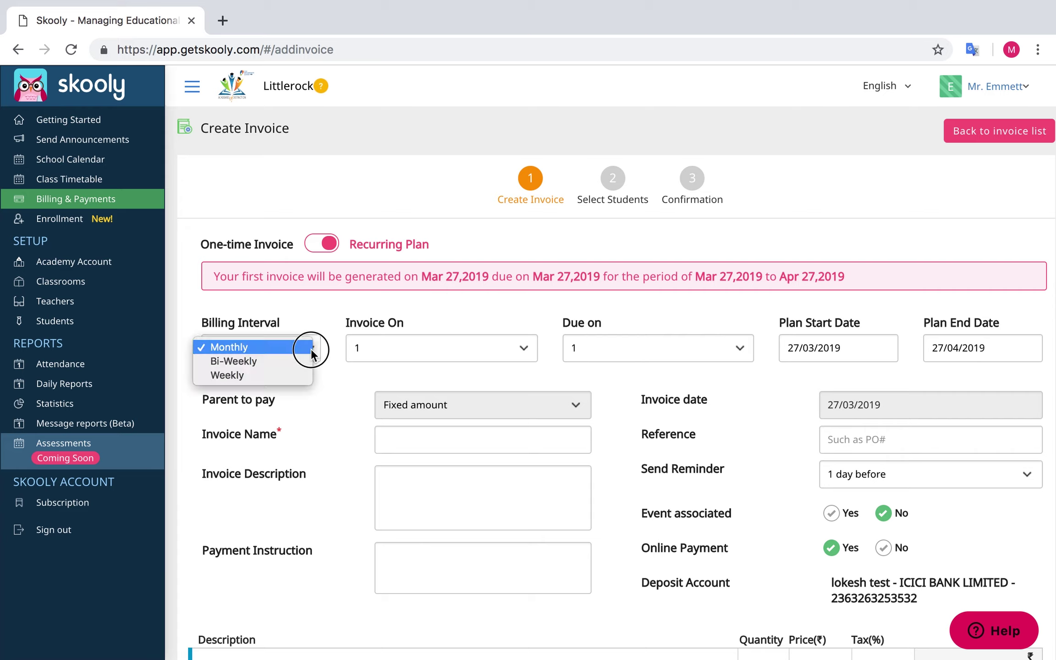
{"action": "left_click", "coordinate": [312, 353]}
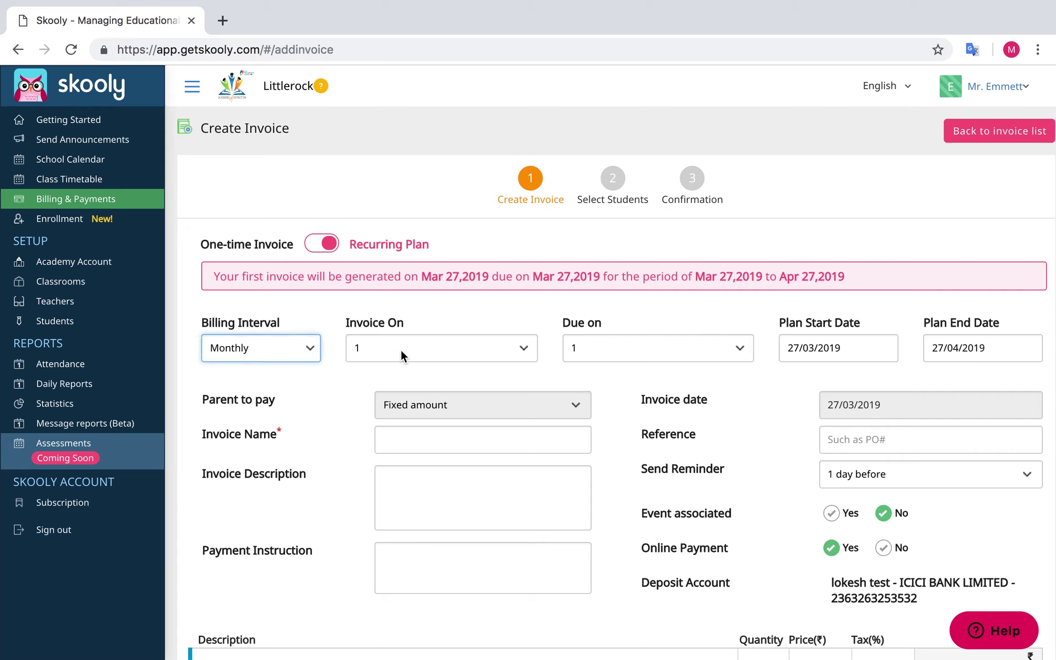
{"action": "left_click", "coordinate": [524, 349]}
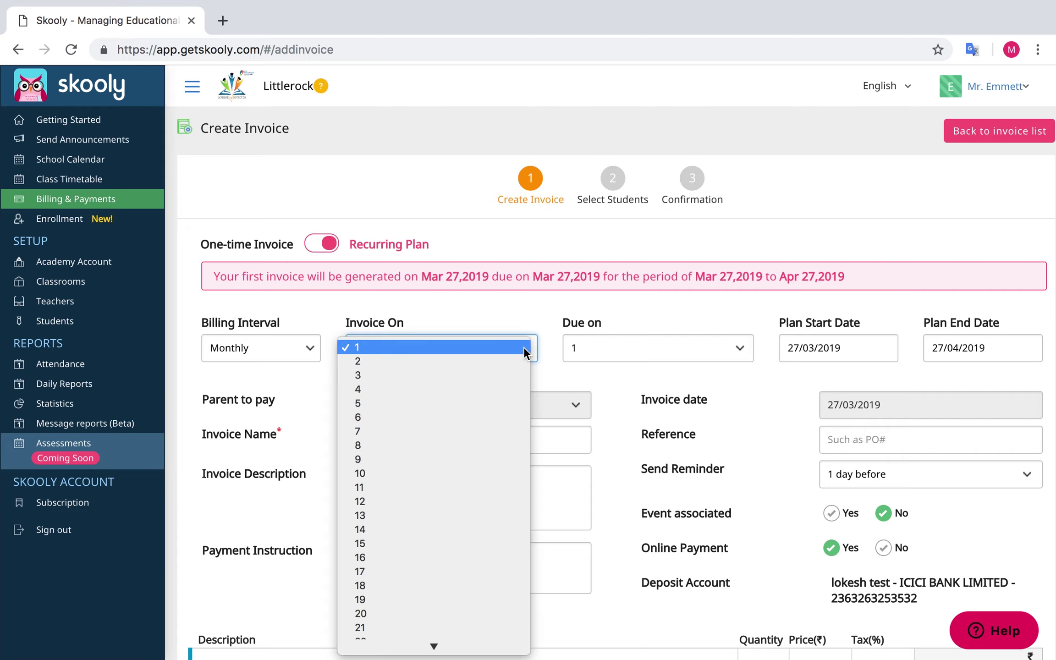
{"action": "left_click", "coordinate": [522, 347]}
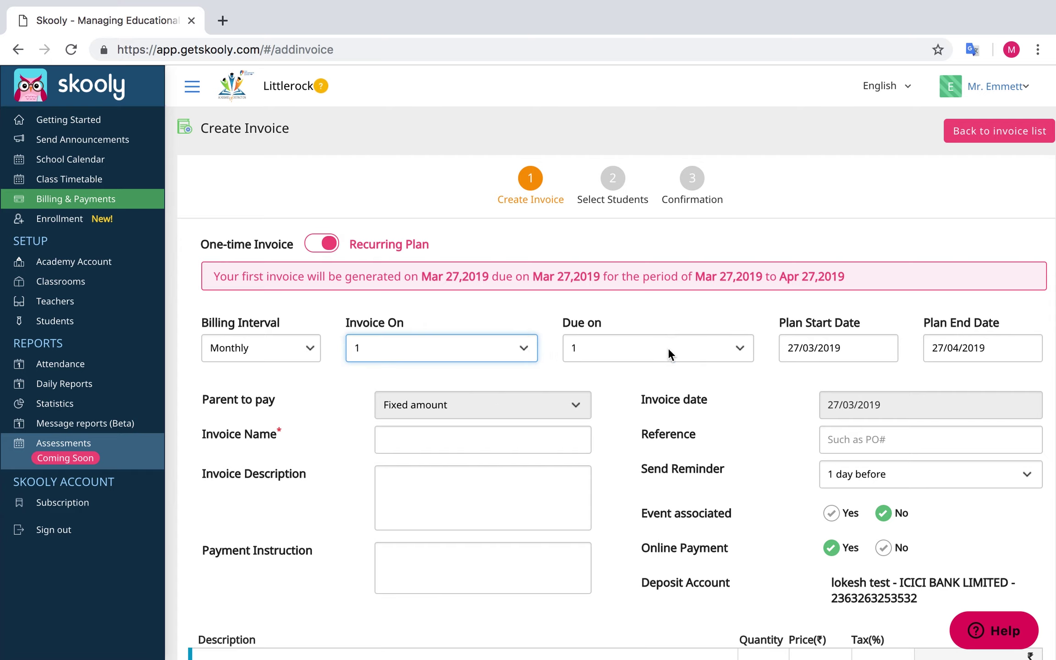
{"action": "left_click", "coordinate": [740, 350]}
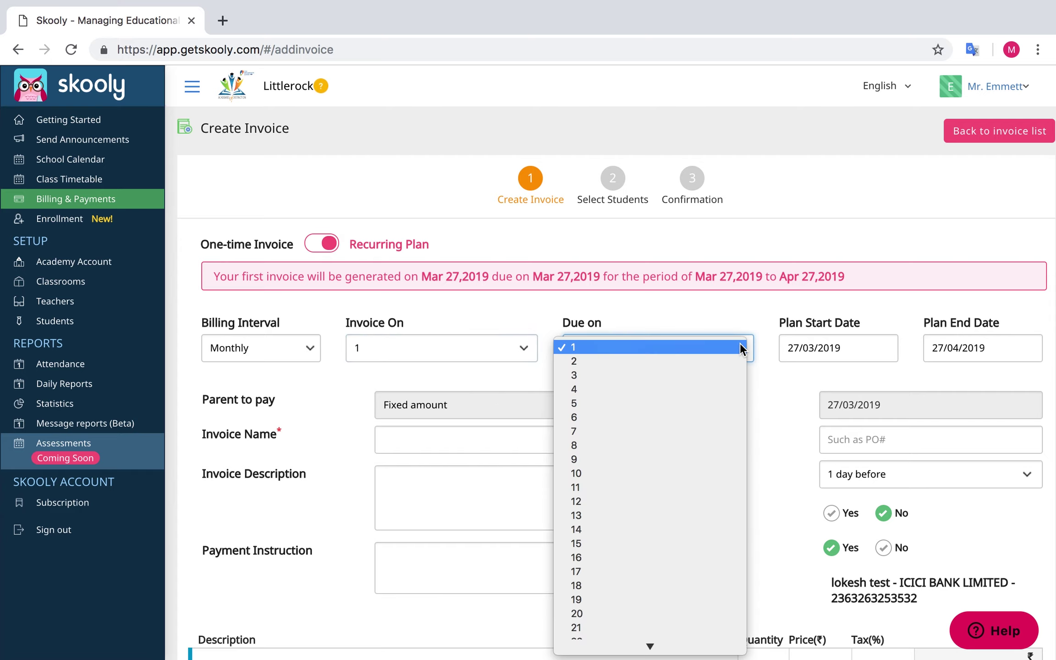
{"action": "left_click", "coordinate": [740, 347]}
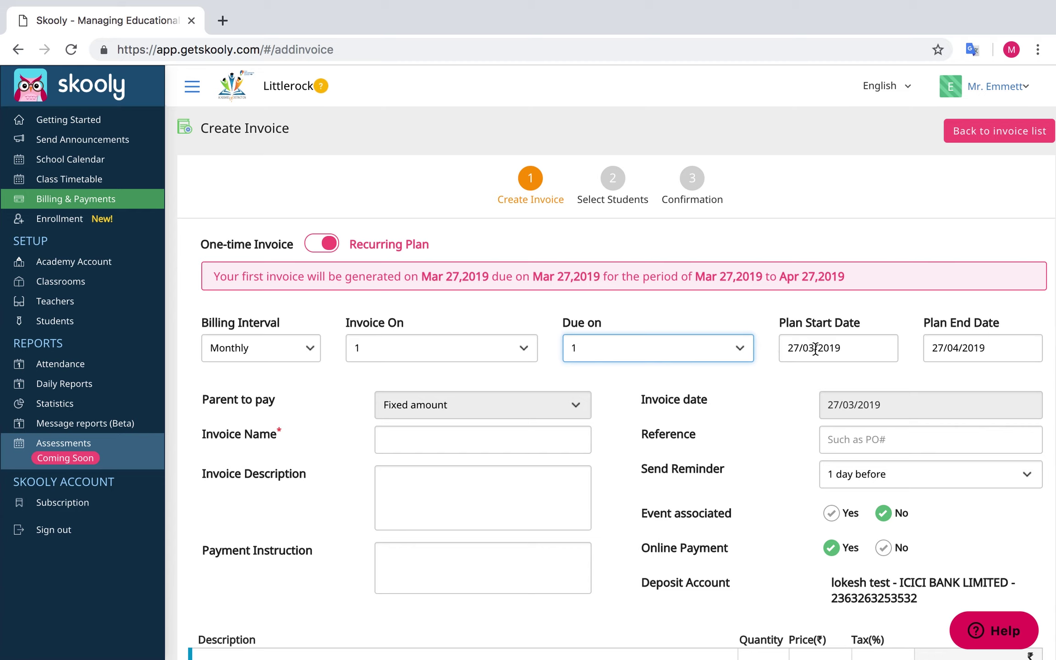
{"action": "left_click", "coordinate": [851, 349]}
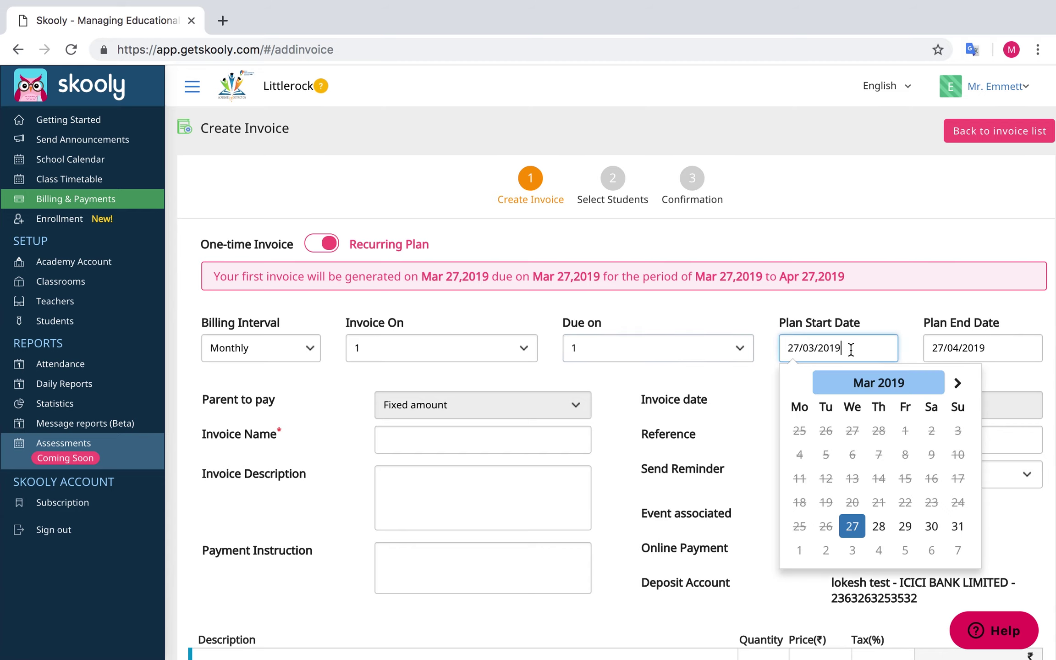
{"action": "left_click", "coordinate": [998, 348]}
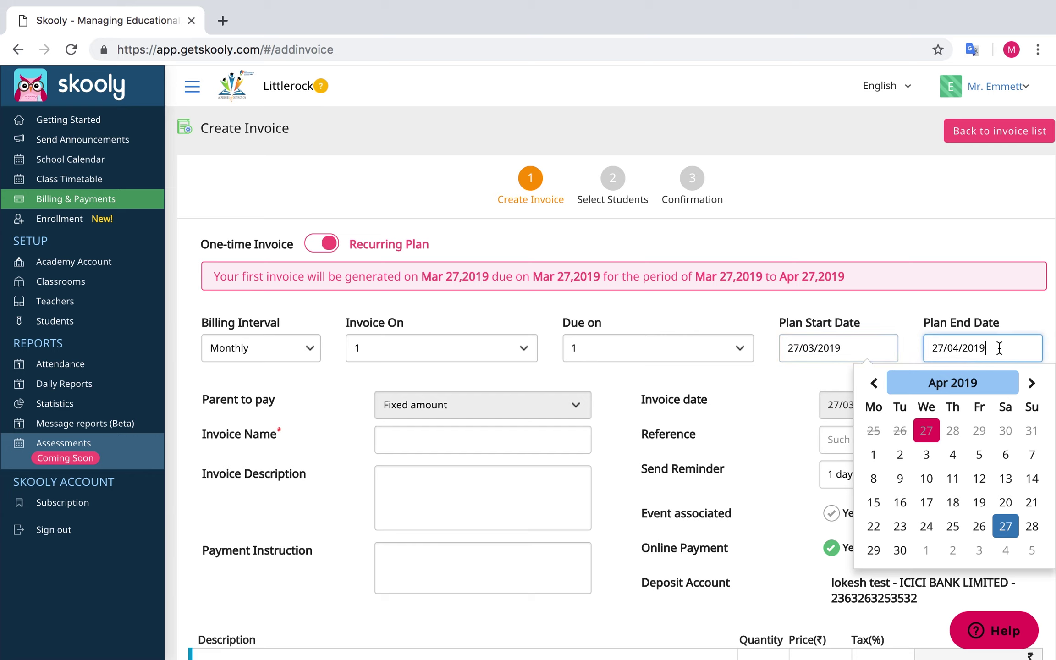
{"action": "left_click", "coordinate": [1024, 321]}
Name the invoice 'Tuition fees', keep a 1-day-before reminder, and mark it not event-related
{"action": "scroll", "coordinate": [677, 433], "scroll_direction": "down", "scroll_amount": 3}
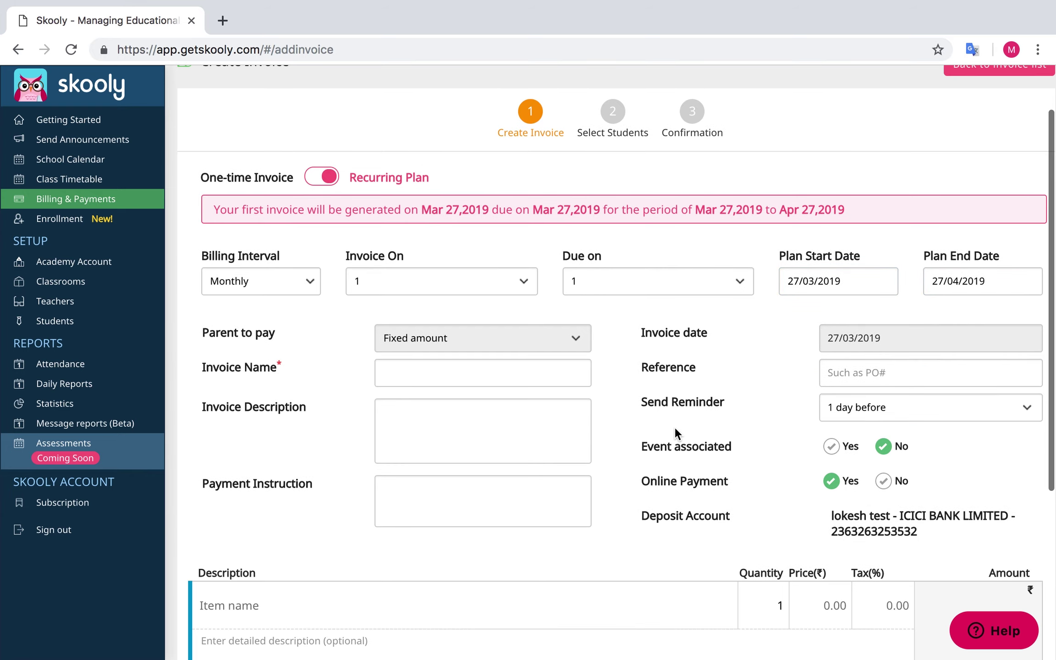
{"action": "left_click", "coordinate": [516, 372]}
{"action": "type", "text": "Tuition fees"}
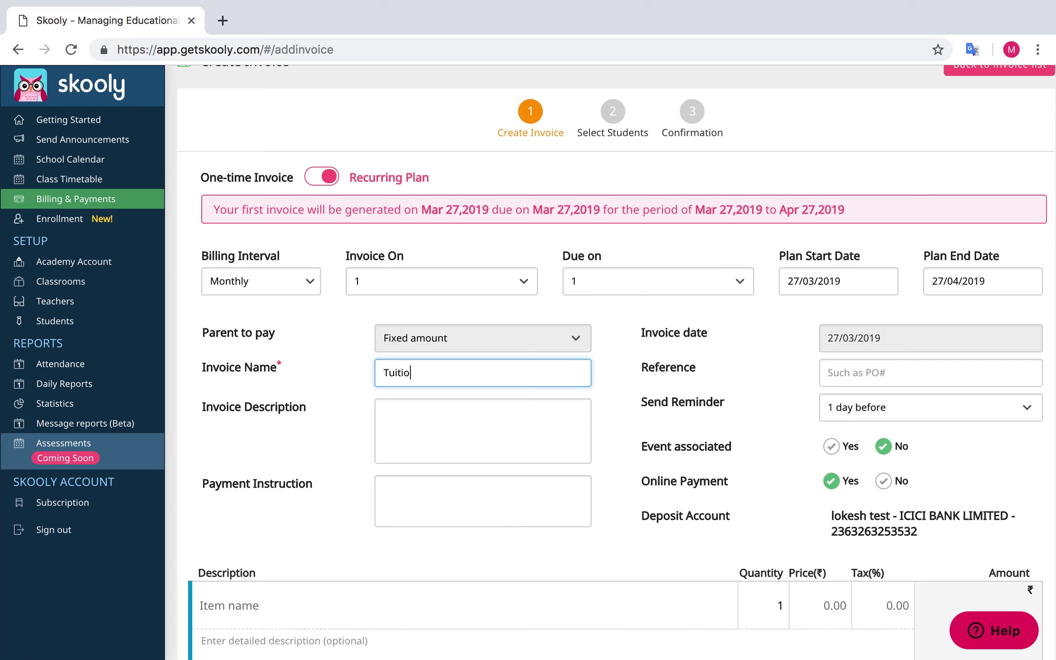
{"action": "left_click", "coordinate": [524, 437]}
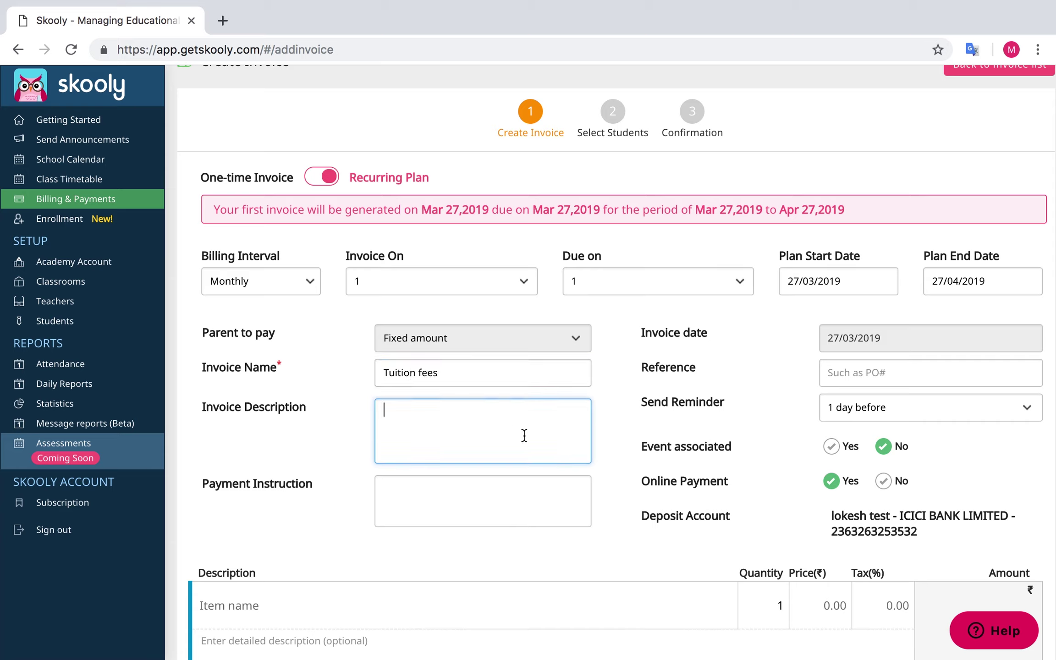
{"action": "left_click", "coordinate": [504, 499]}
{"action": "left_click", "coordinate": [847, 372]}
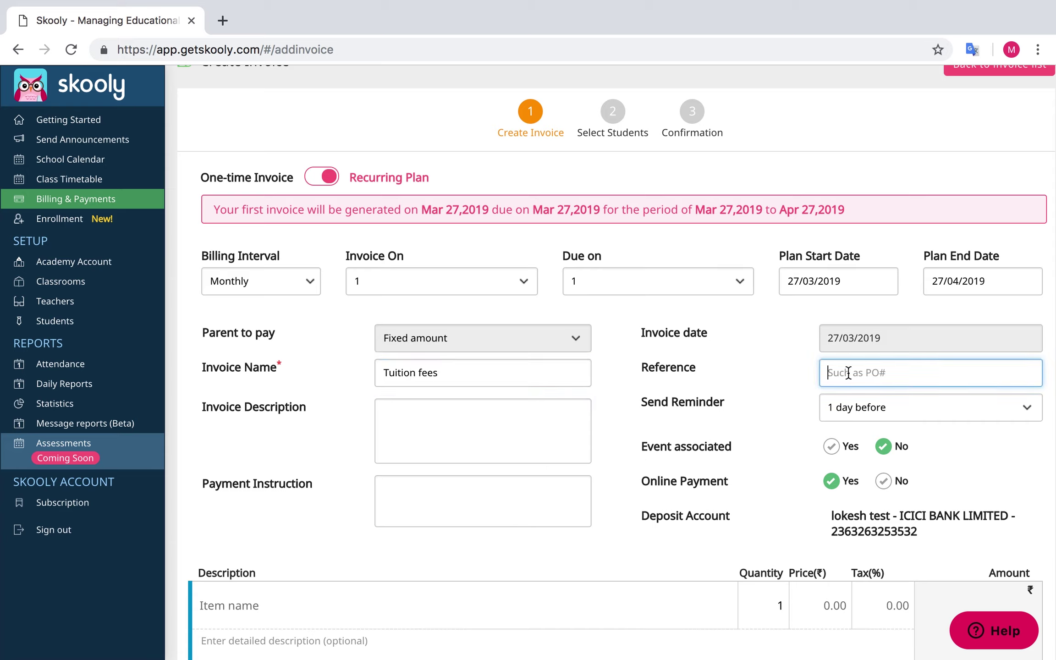
{"action": "left_click", "coordinate": [869, 407]}
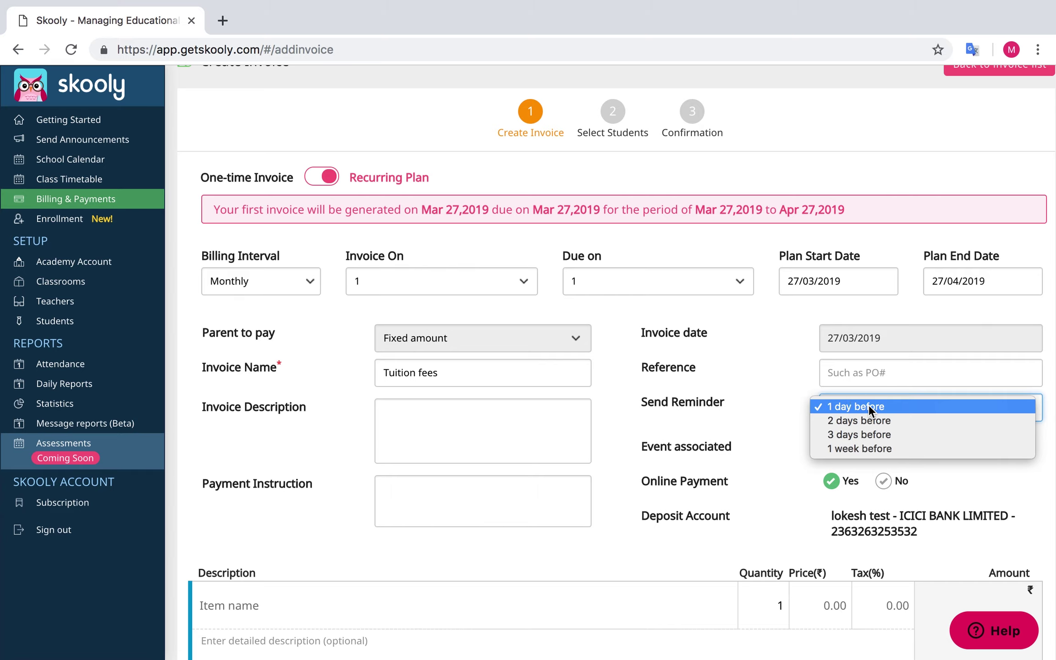
{"action": "left_click", "coordinate": [869, 407]}
{"action": "left_click", "coordinate": [883, 447]}
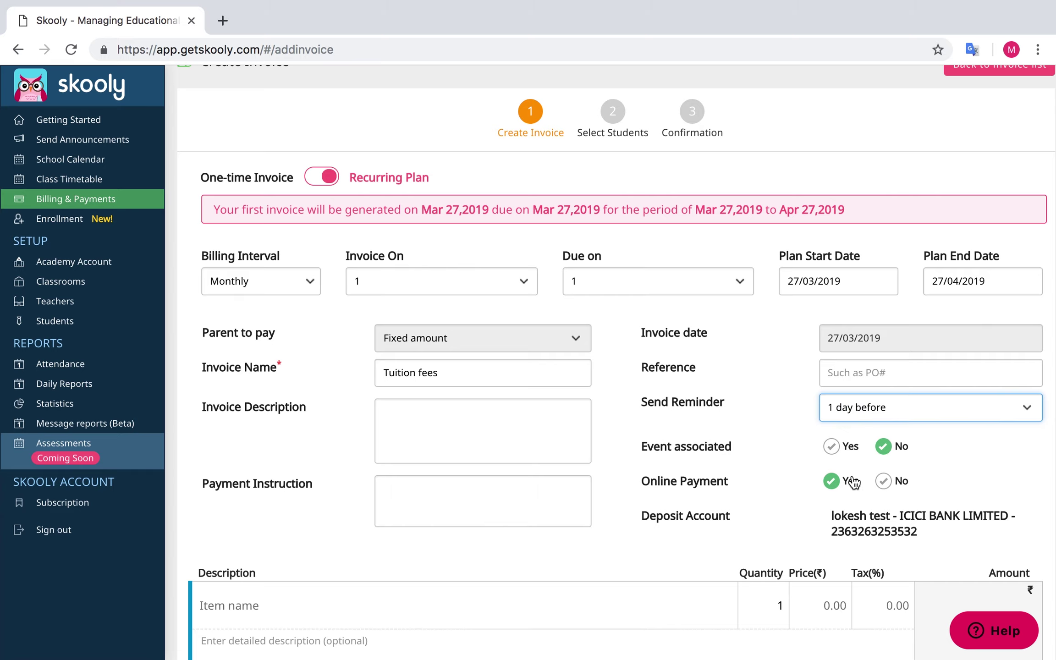
Add line item 'Item 1' at price 1000 with 50% tax and a 2% discount
{"action": "scroll", "coordinate": [839, 487], "scroll_direction": "down", "scroll_amount": 3}
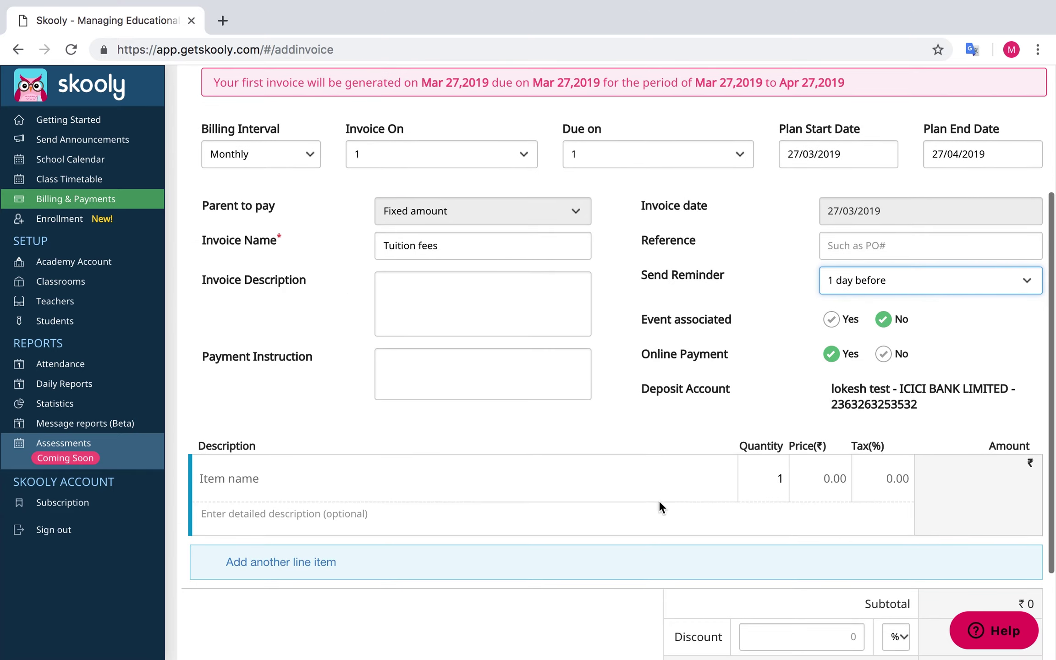
{"action": "left_click", "coordinate": [514, 480]}
{"action": "type", "text": "Item 1"}
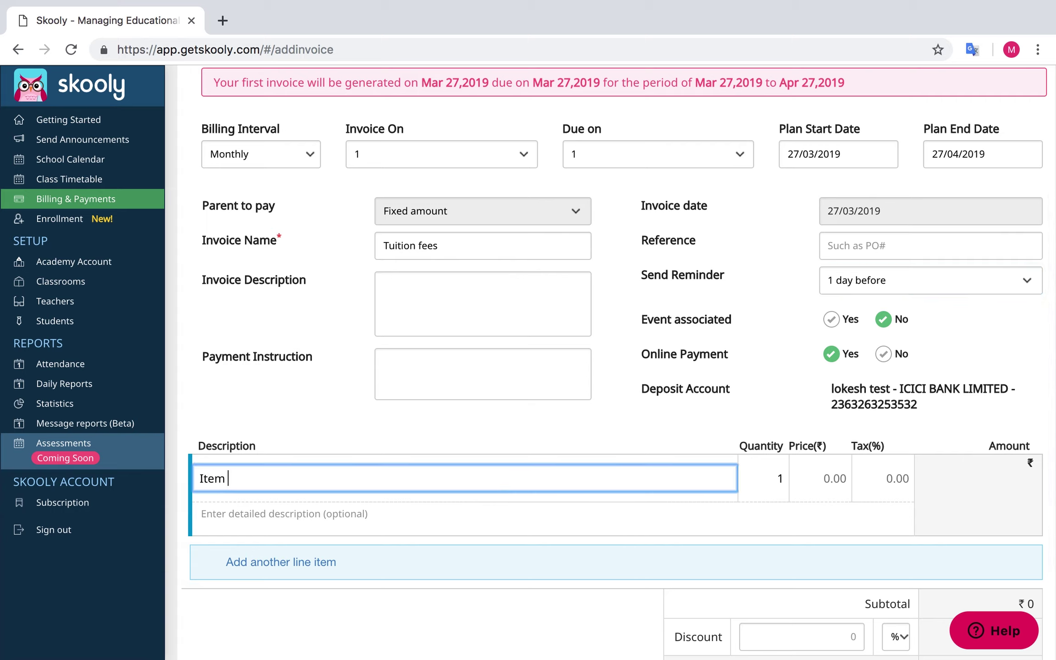
{"action": "left_click", "coordinate": [753, 484]}
{"action": "left_click", "coordinate": [800, 480]}
{"action": "type", "text": "1000"}
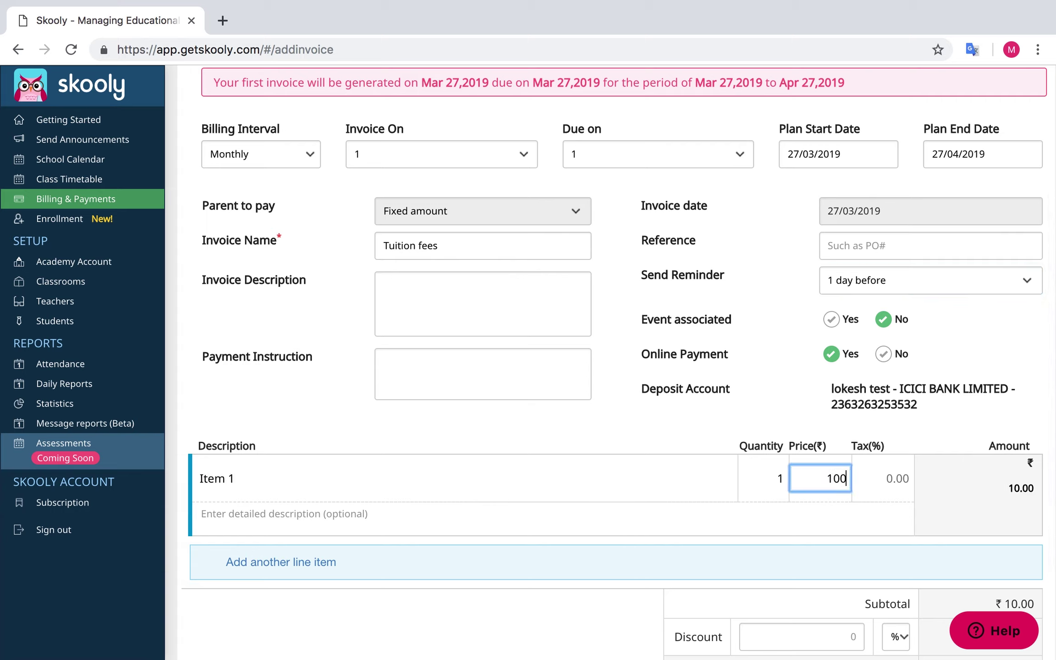
{"action": "left_click", "coordinate": [884, 476]}
{"action": "type", "text": "50"}
{"action": "scroll", "coordinate": [884, 477], "scroll_direction": "down", "scroll_amount": 2}
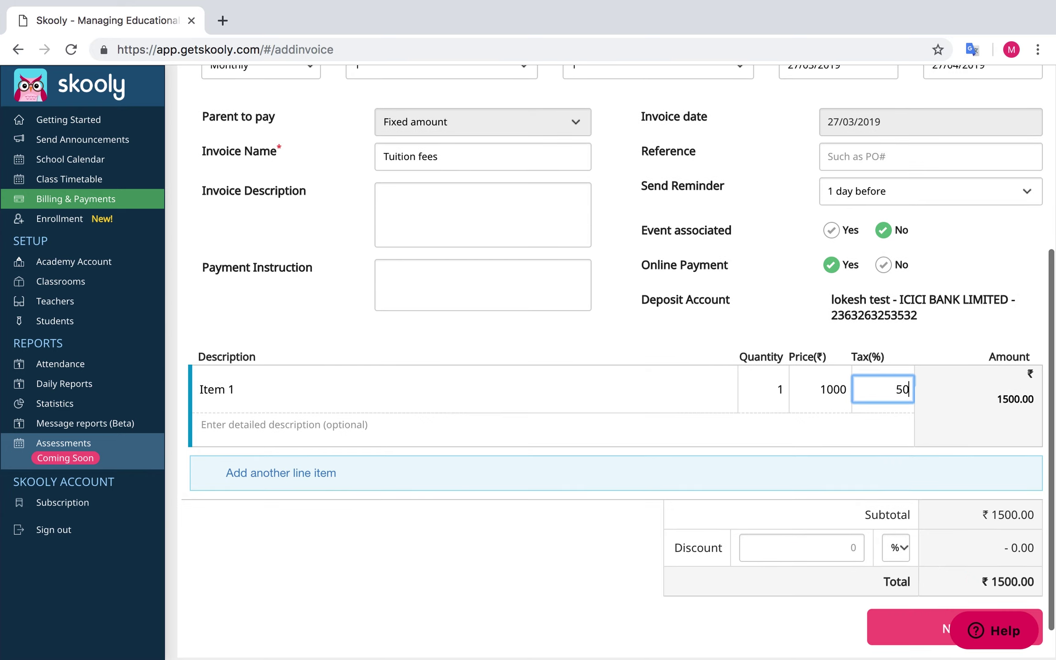
{"action": "left_click", "coordinate": [842, 544]}
{"action": "type", "text": "2"}
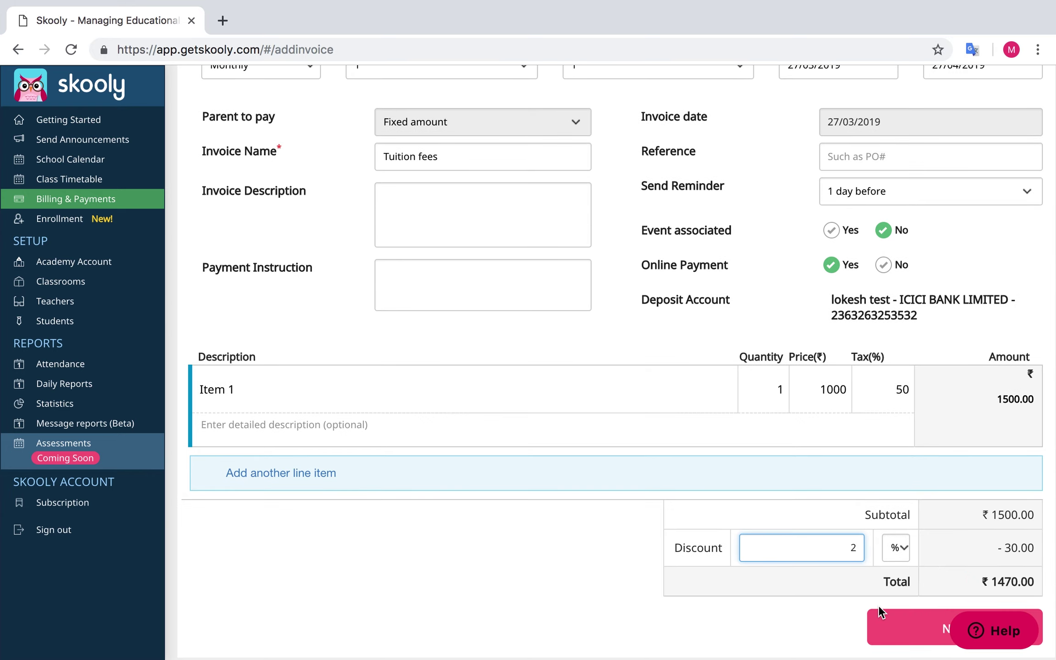
{"action": "left_click", "coordinate": [897, 619]}
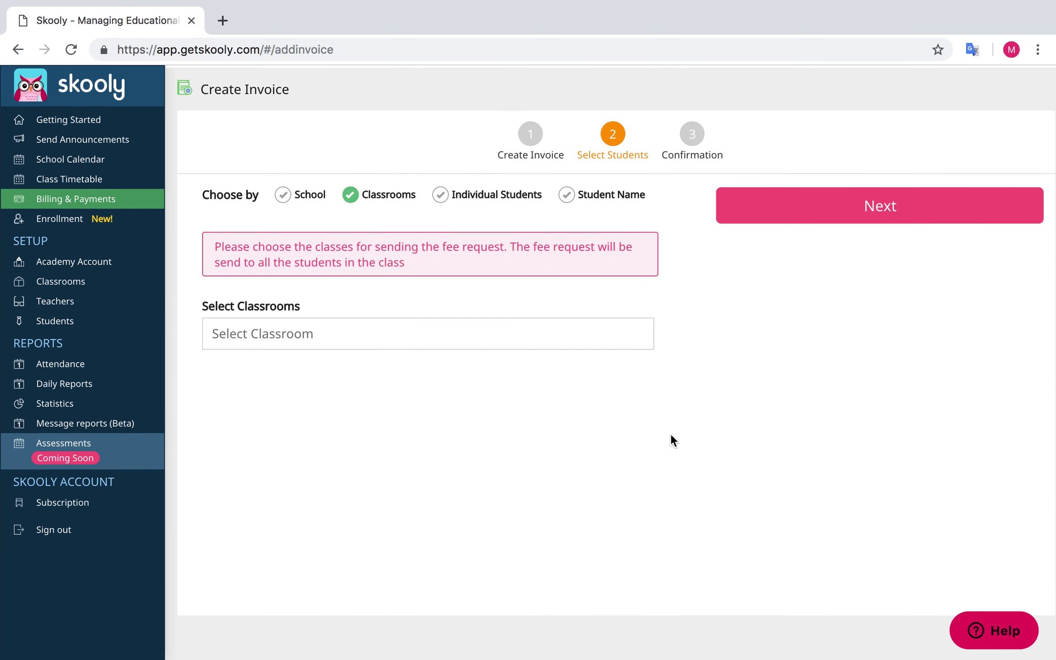
Compare the recipient options and settle on Individual Students
{"action": "left_click", "coordinate": [287, 199]}
{"action": "left_click", "coordinate": [347, 179]}
{"action": "left_click", "coordinate": [439, 195]}
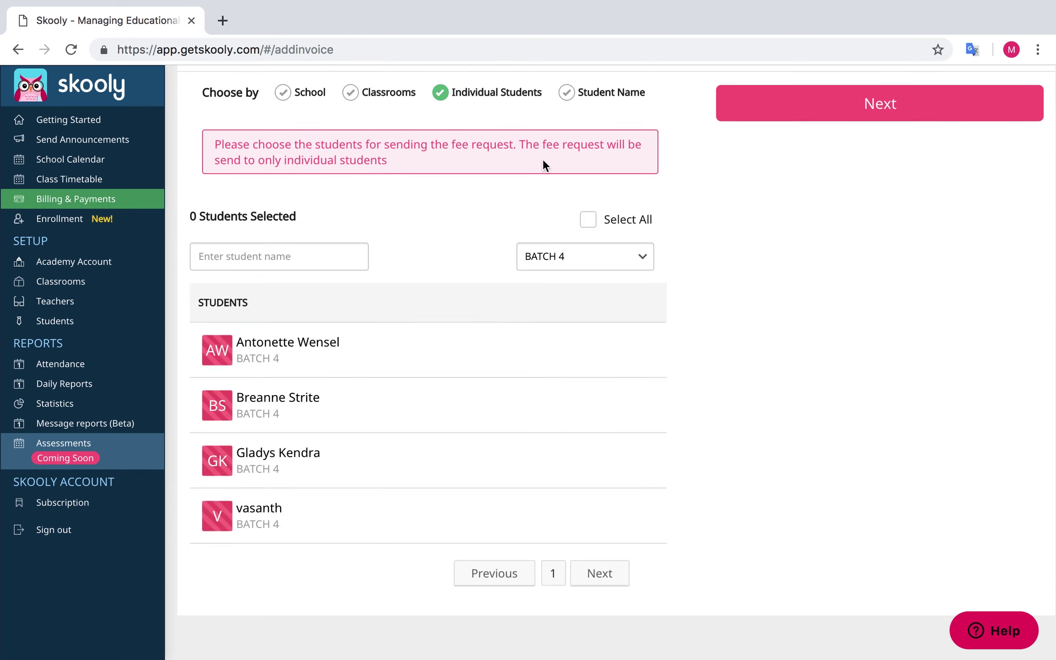
{"action": "left_click", "coordinate": [565, 93]}
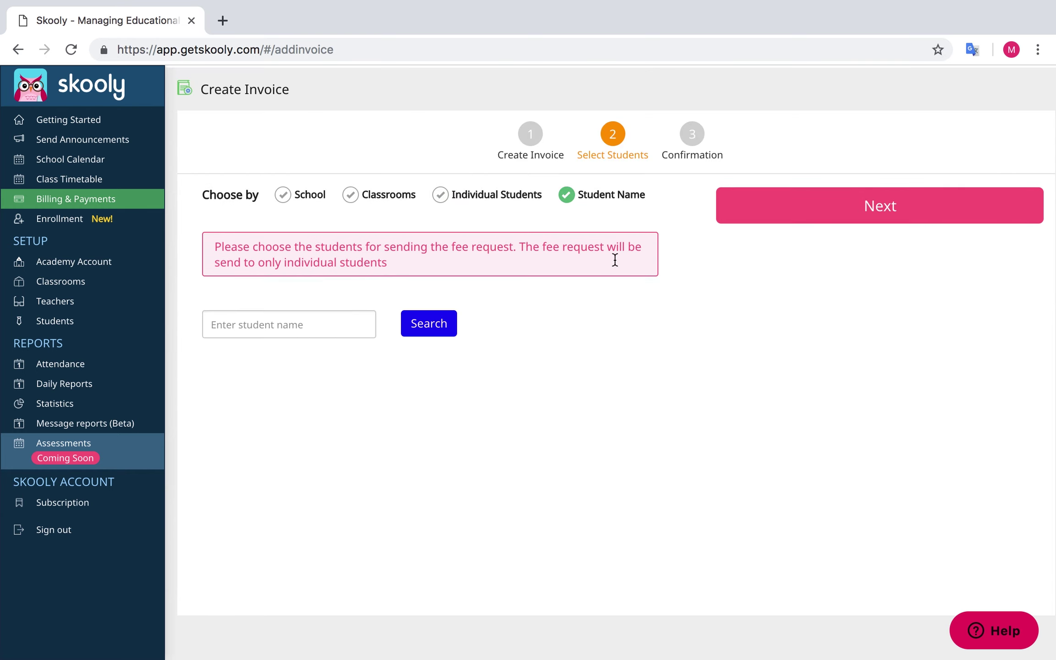
{"action": "left_click", "coordinate": [437, 194]}
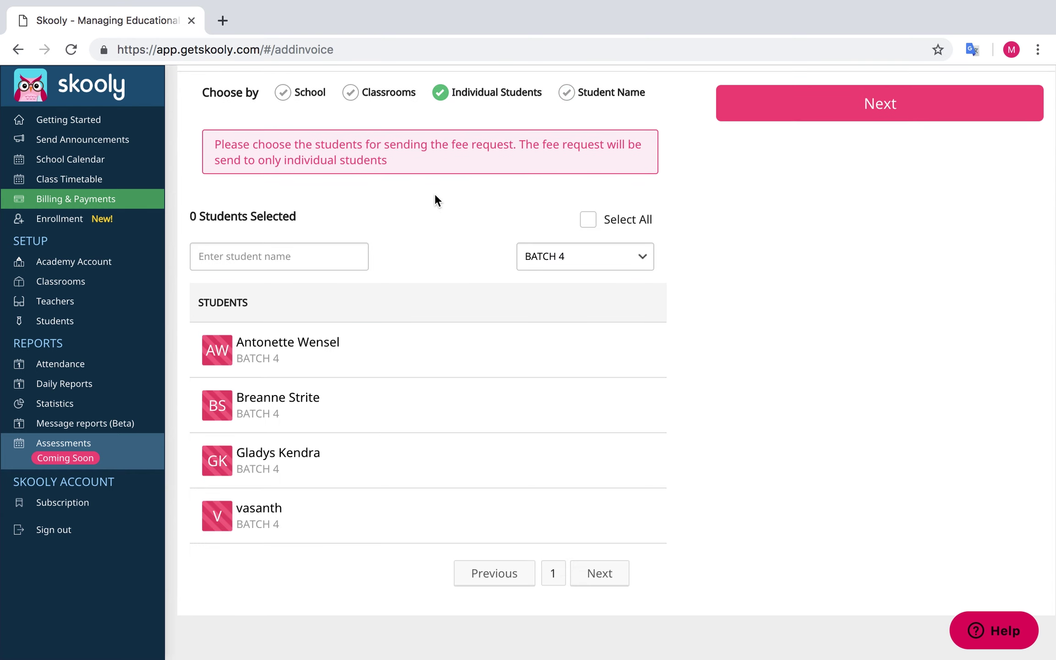
Select two BATCH 4 students and two Chemistry students, then proceed to confirmation
{"action": "left_click", "coordinate": [453, 349]}
{"action": "left_click", "coordinate": [445, 395]}
{"action": "left_click", "coordinate": [525, 255]}
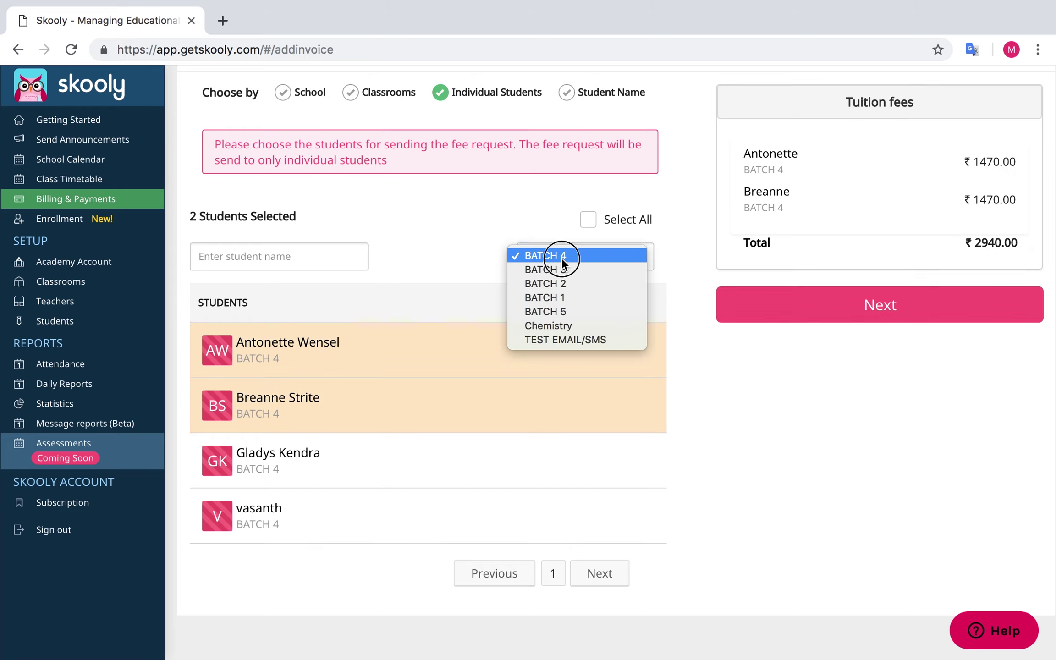
{"action": "left_click", "coordinate": [558, 326]}
{"action": "left_click", "coordinate": [443, 314]}
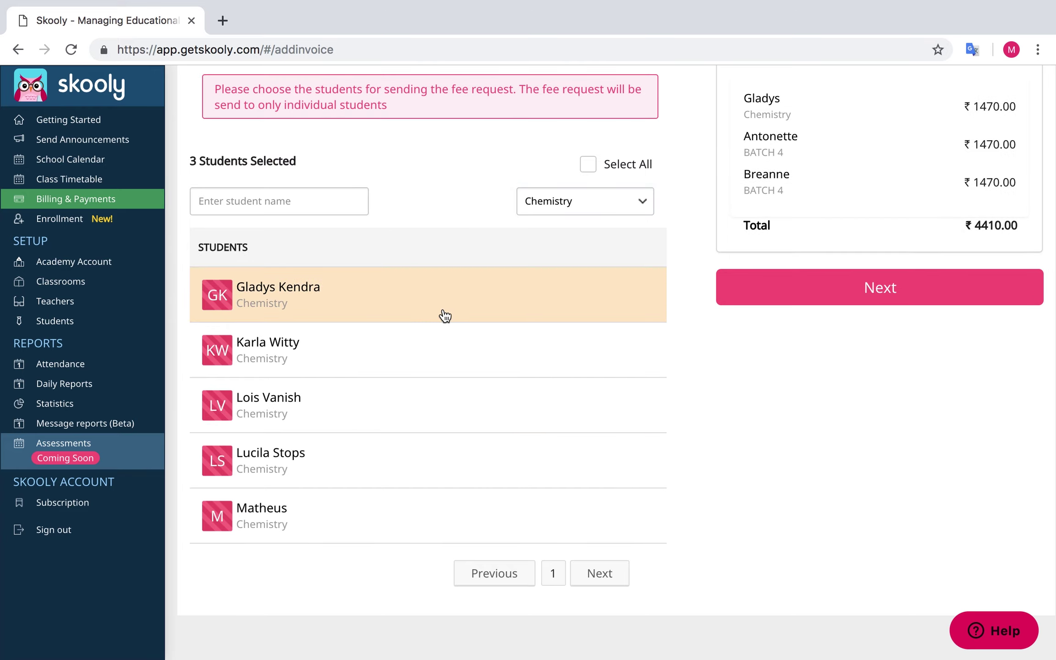
{"action": "left_click", "coordinate": [349, 454]}
{"action": "scroll", "coordinate": [898, 591], "scroll_direction": "up", "scroll_amount": 2}
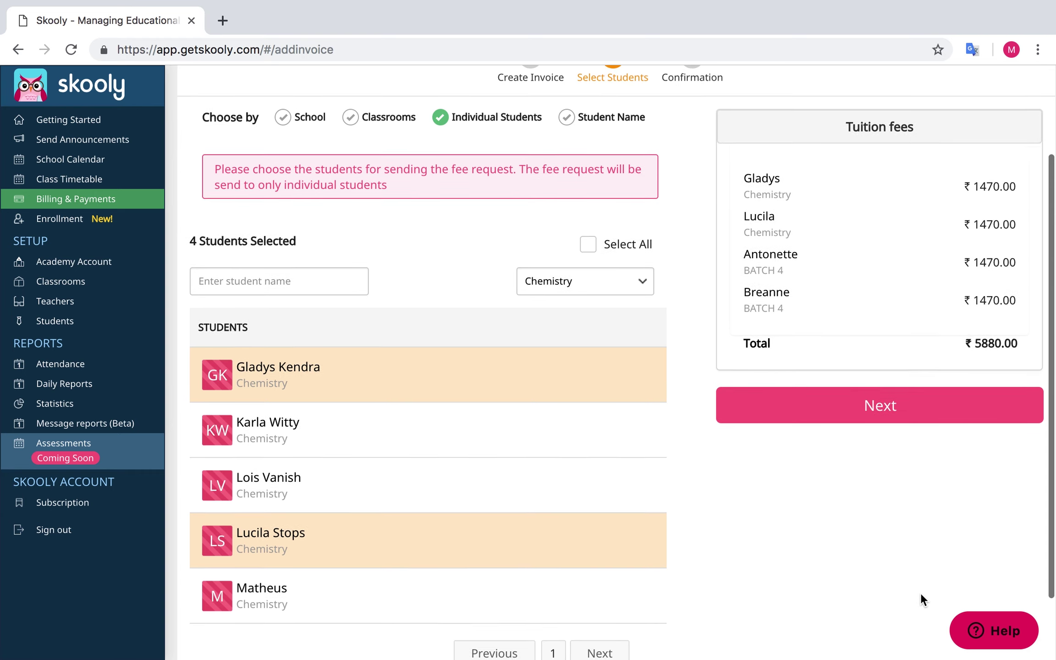
{"action": "left_click", "coordinate": [882, 406]}
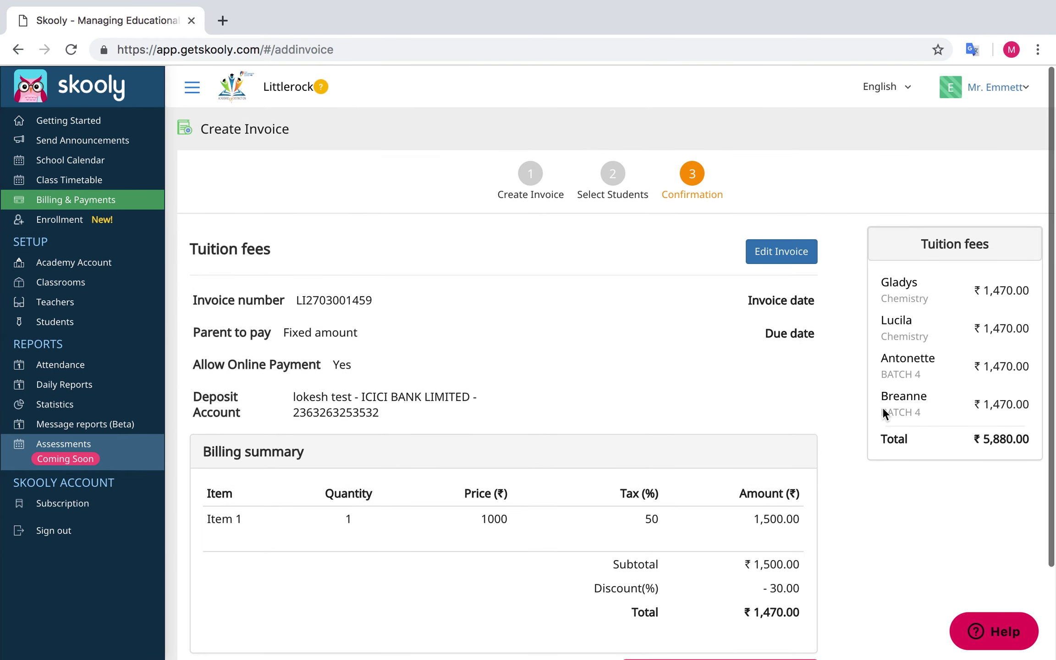
Send the Tuition fees invoice to the four selected students
{"action": "scroll", "coordinate": [882, 406], "scroll_direction": "down", "scroll_amount": 3}
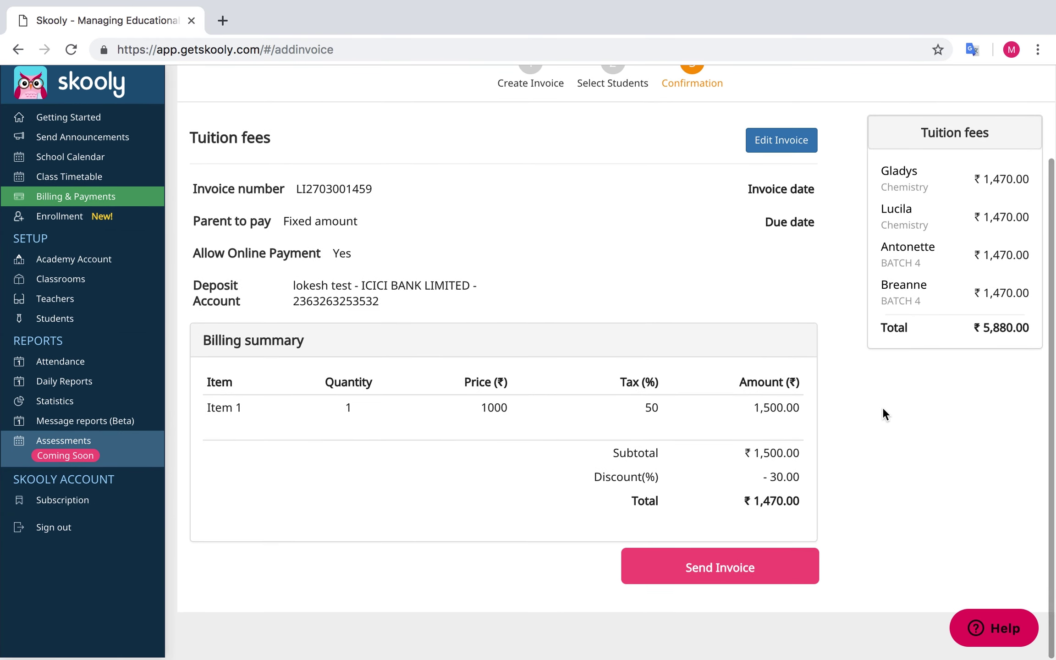
{"action": "left_click", "coordinate": [732, 565]}
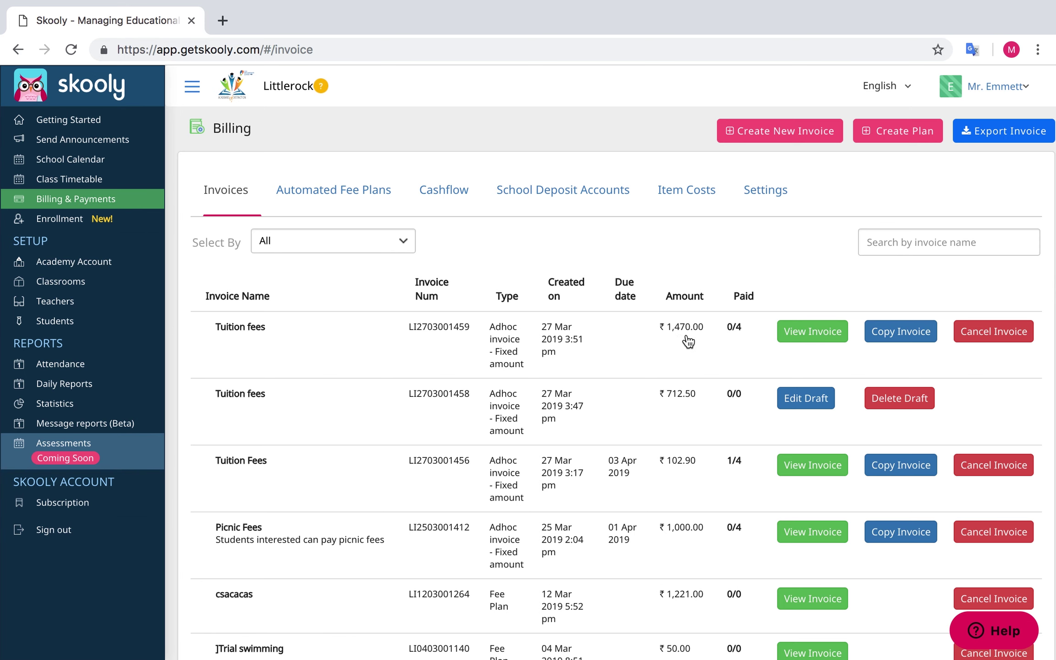
Mark the second student's Tuition fees invoice as paid, Received By Cash
{"action": "left_click", "coordinate": [812, 338]}
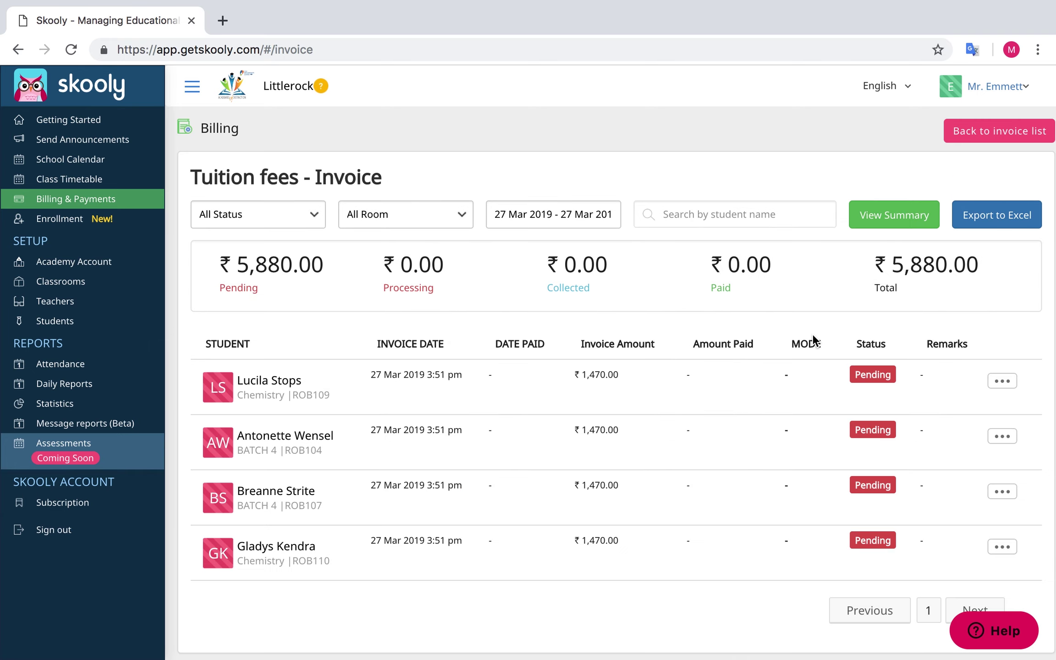
{"action": "left_click", "coordinate": [1003, 434]}
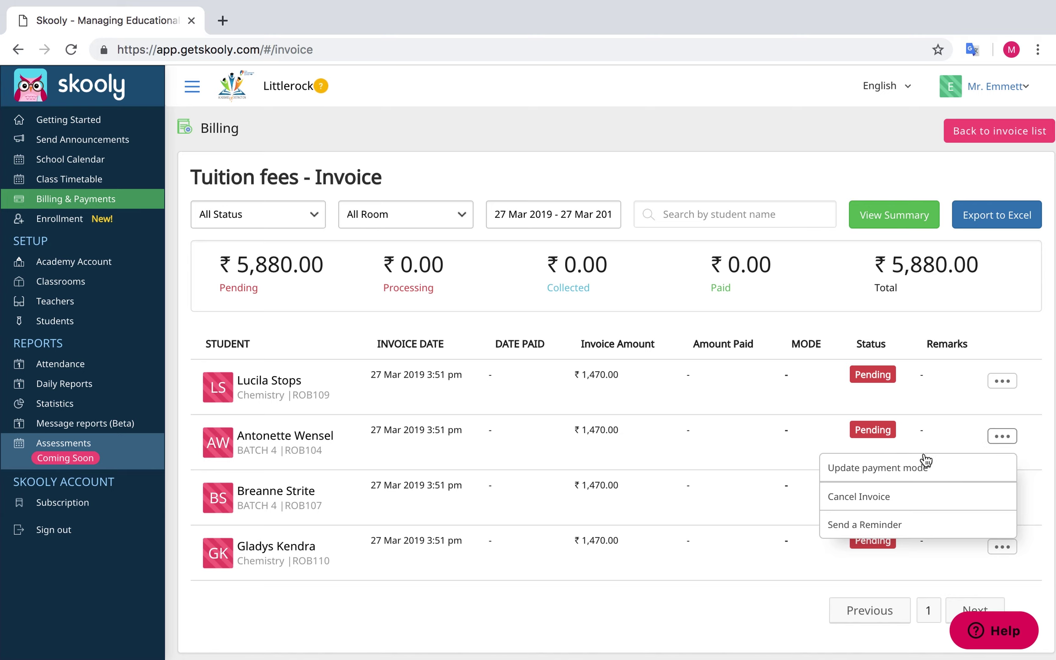
{"action": "left_click", "coordinate": [902, 467]}
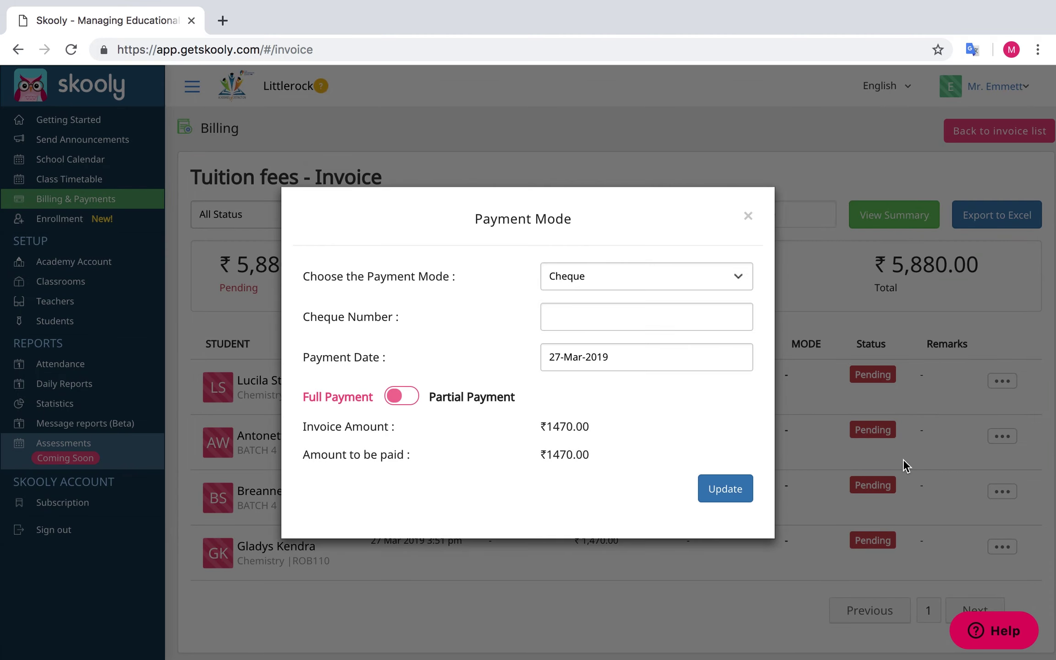
{"action": "left_click", "coordinate": [646, 279]}
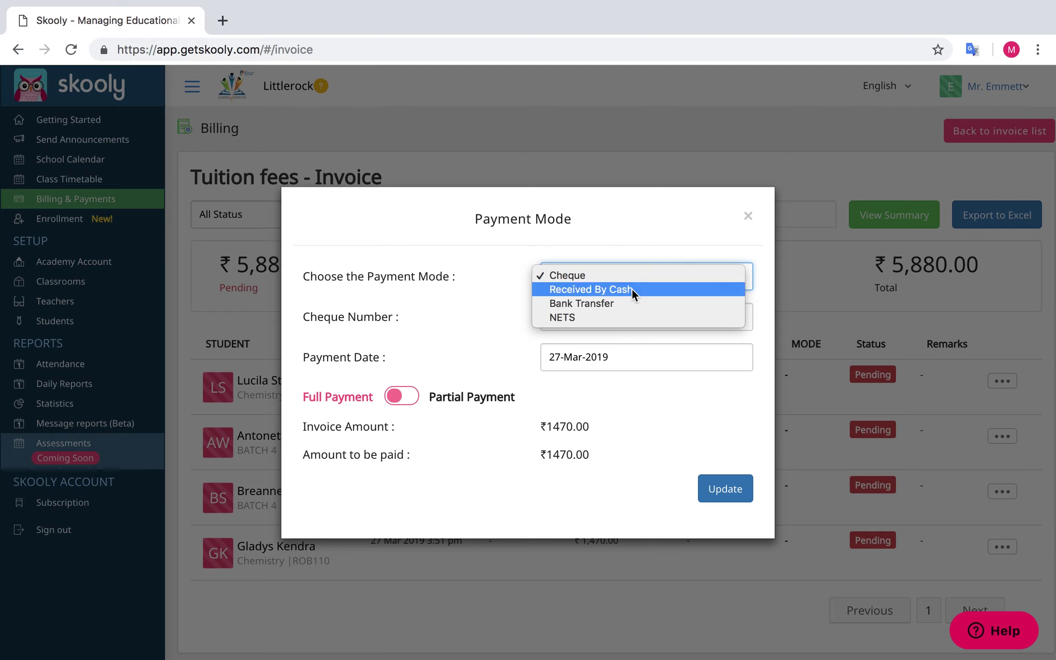
{"action": "left_click", "coordinate": [632, 289]}
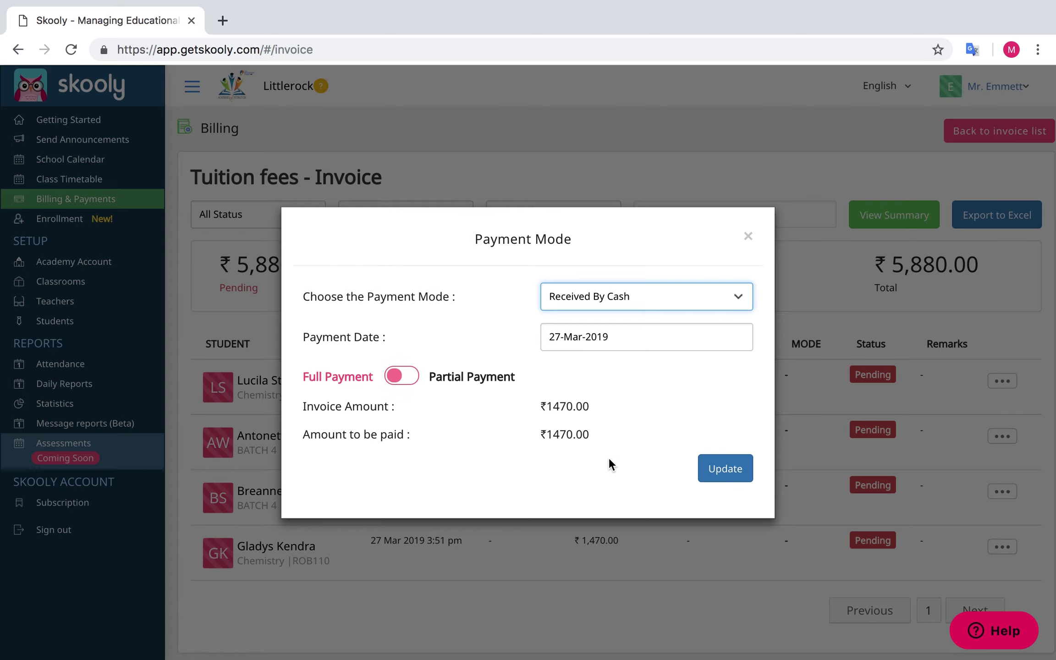
{"action": "left_click", "coordinate": [715, 476]}
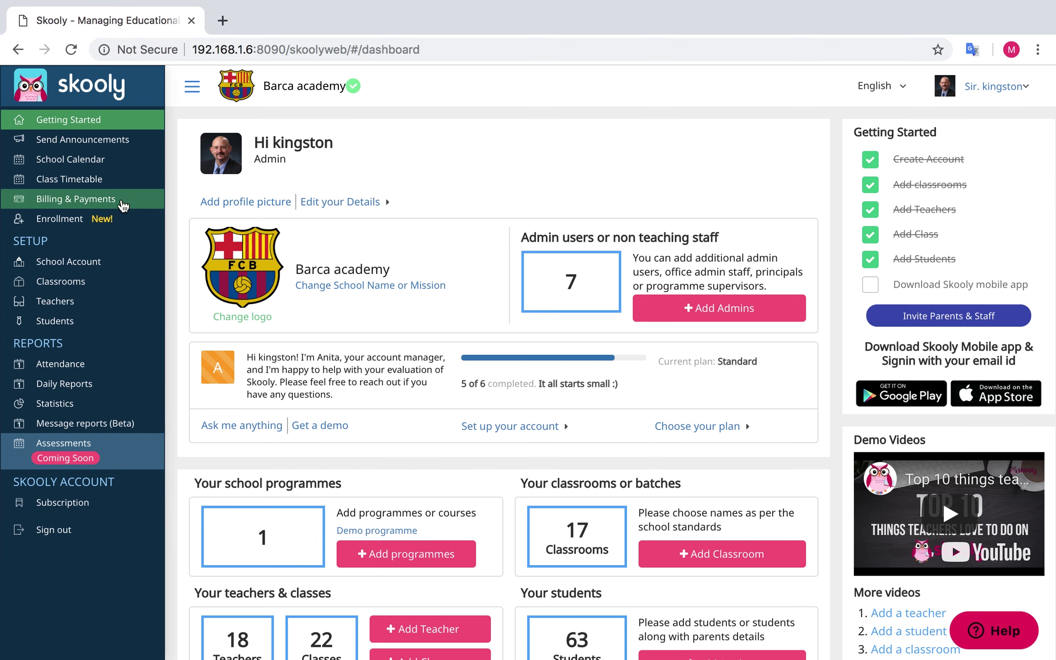
Start a new package fee plan under Automated Fee Plans named Plan 1
{"action": "left_click", "coordinate": [114, 201]}
{"action": "left_click", "coordinate": [333, 187]}
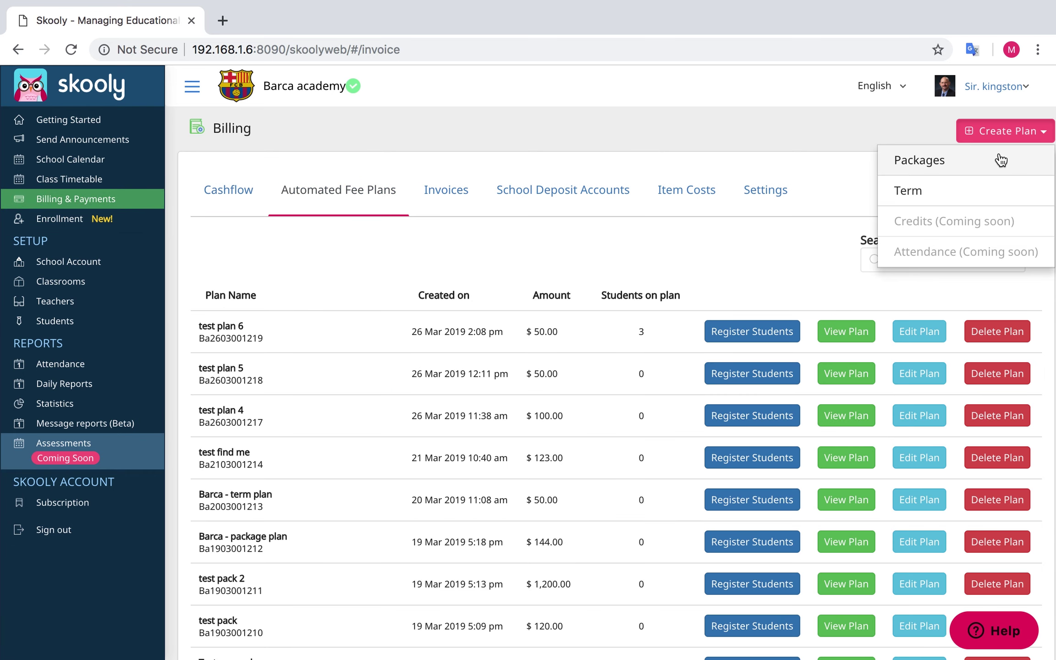
{"action": "left_click", "coordinate": [999, 162]}
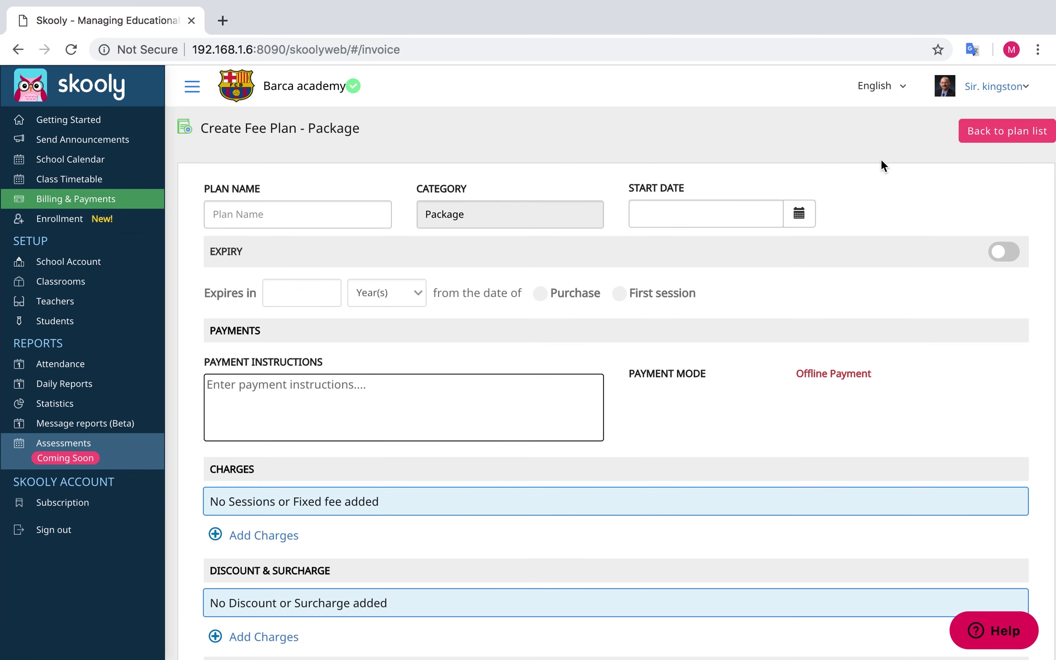
{"action": "left_click", "coordinate": [355, 220]}
{"action": "type", "text": "Plan 1"}
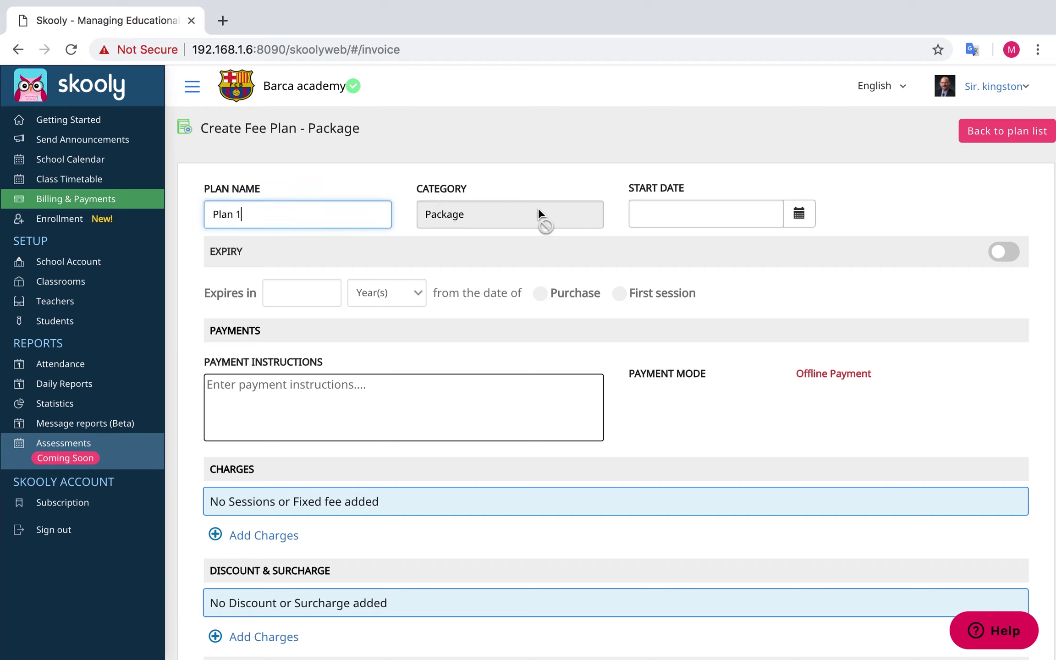
Set start date 01 Apr 2019 and expiry of 1 year from the first session
{"action": "left_click", "coordinate": [798, 213]}
{"action": "left_click", "coordinate": [650, 415]}
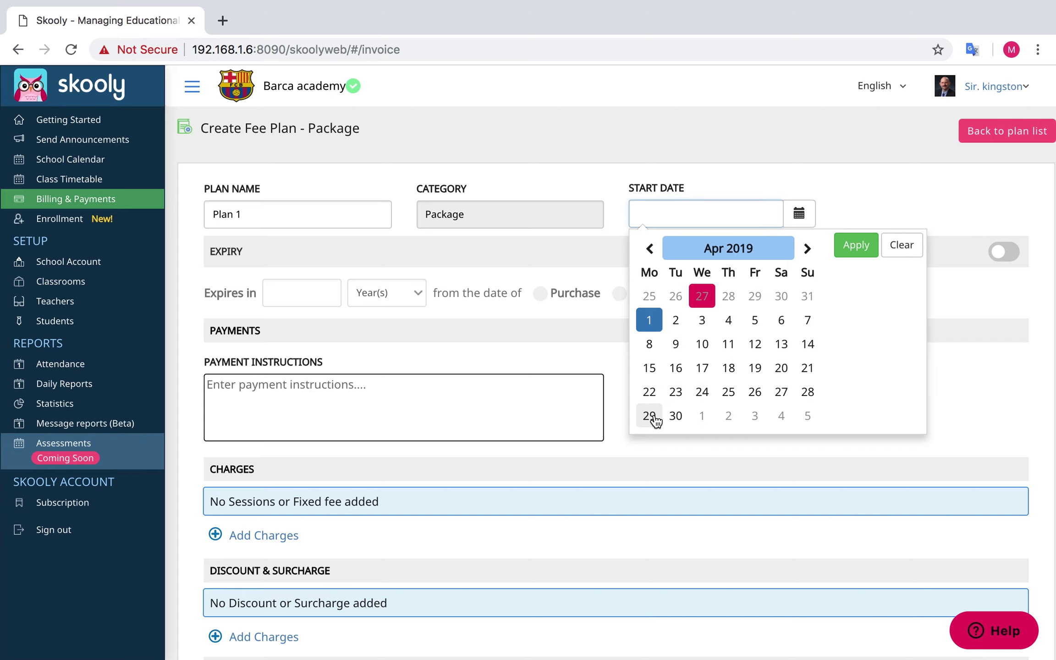
{"action": "left_click", "coordinate": [868, 244]}
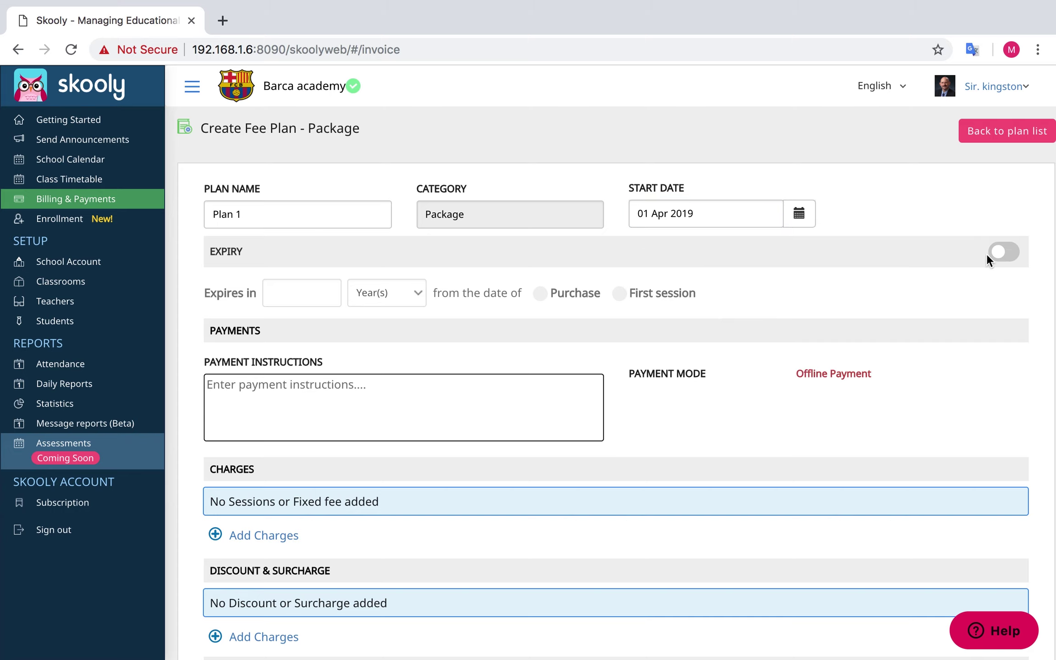
{"action": "left_click", "coordinate": [1005, 253]}
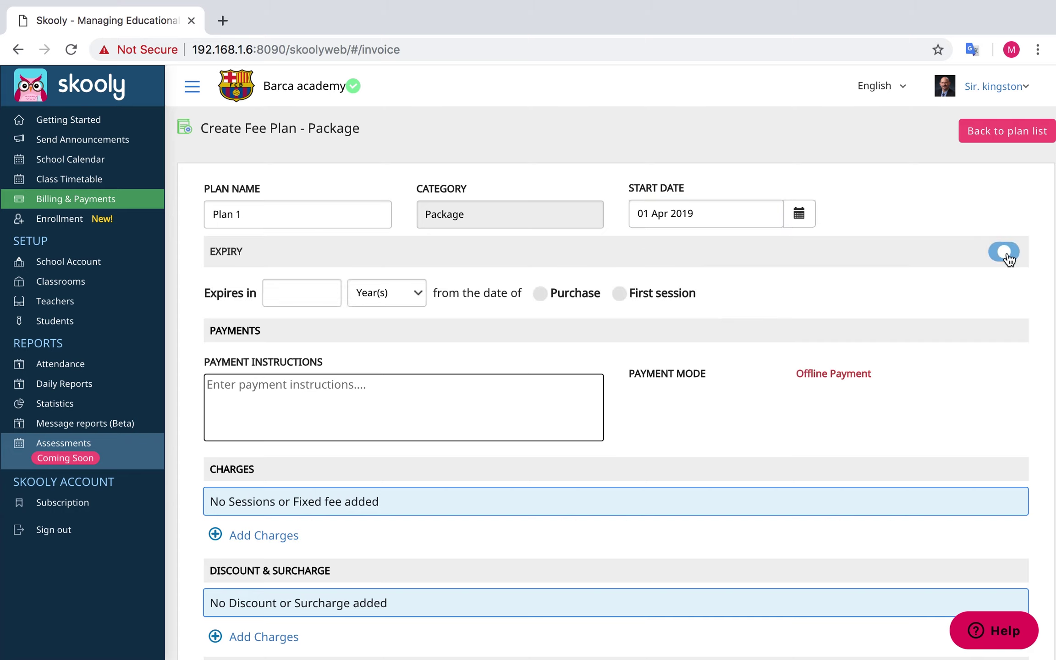
{"action": "left_click", "coordinate": [314, 293]}
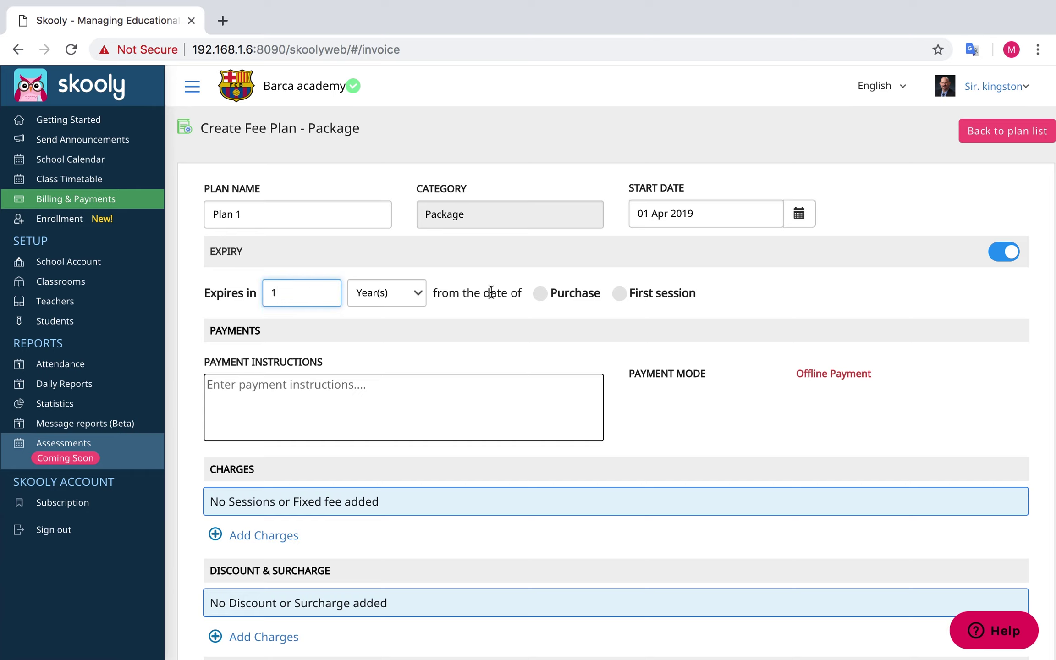
{"action": "left_click", "coordinate": [552, 296]}
{"action": "left_click", "coordinate": [621, 296]}
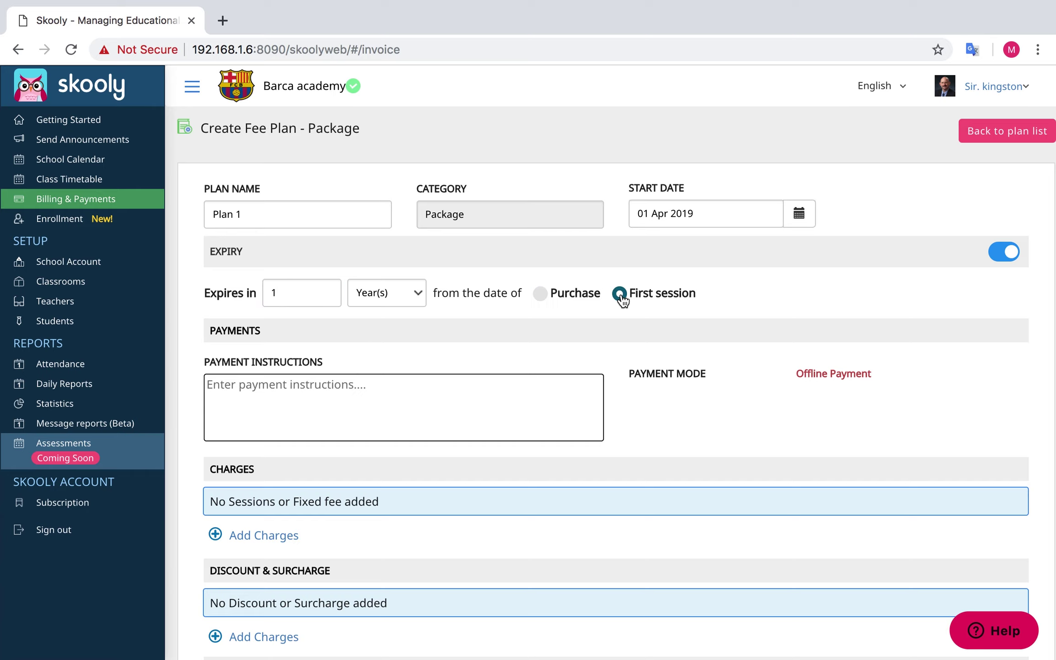
{"action": "scroll", "coordinate": [622, 300], "scroll_direction": "down", "scroll_amount": 3}
{"action": "left_click", "coordinate": [436, 311]}
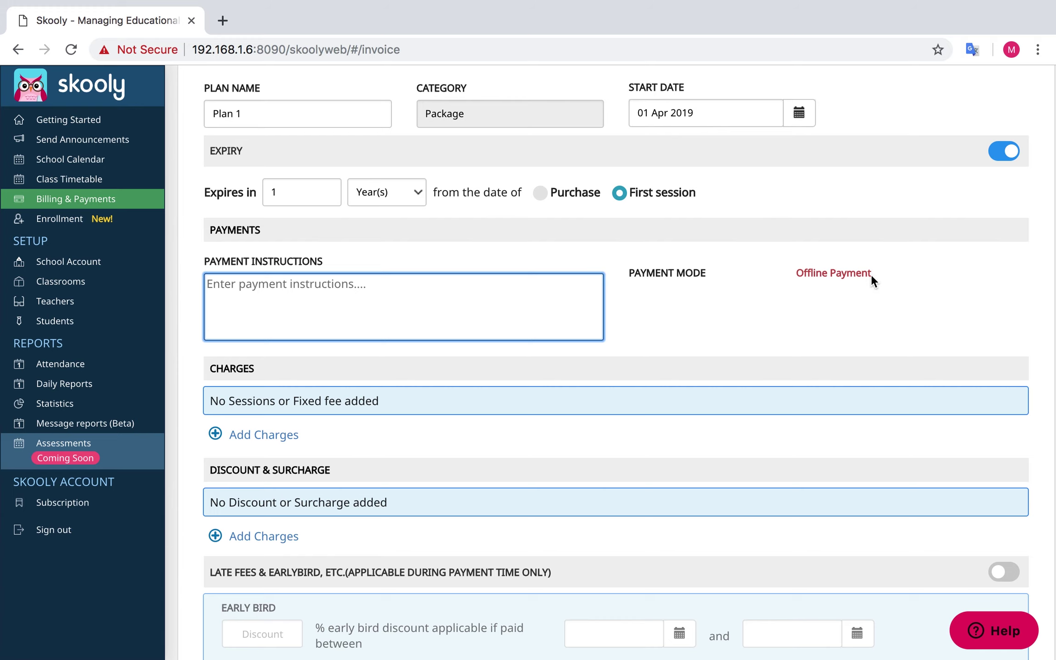
{"action": "scroll", "coordinate": [811, 275], "scroll_direction": "down", "scroll_amount": 2}
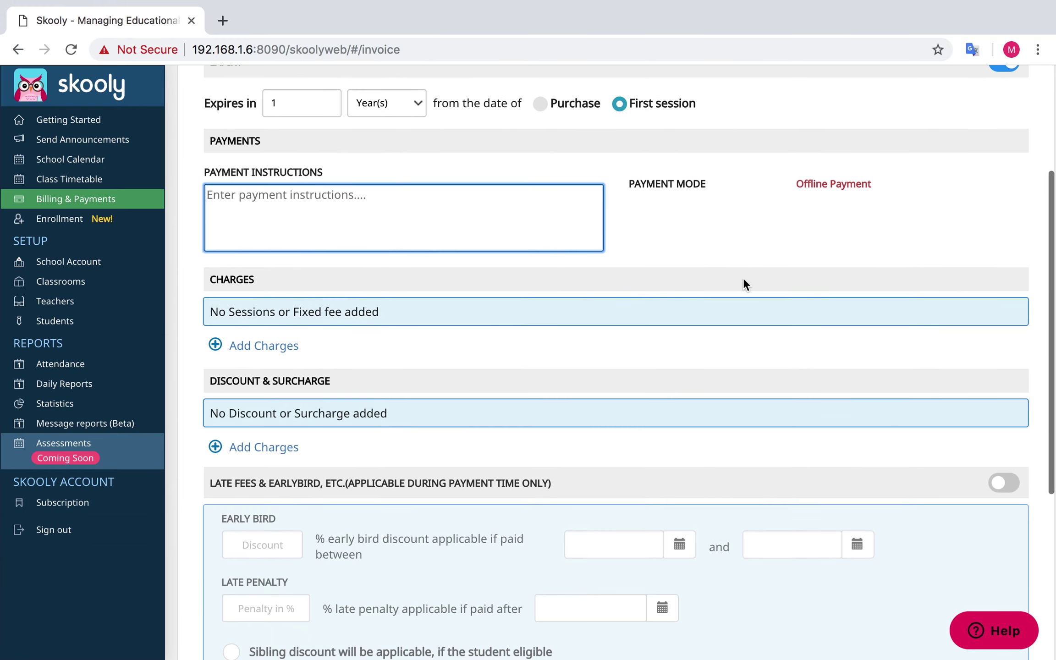
Add a Sessions charge 'Session 1' for 10 sessions at $1600
{"action": "left_click", "coordinate": [244, 353]}
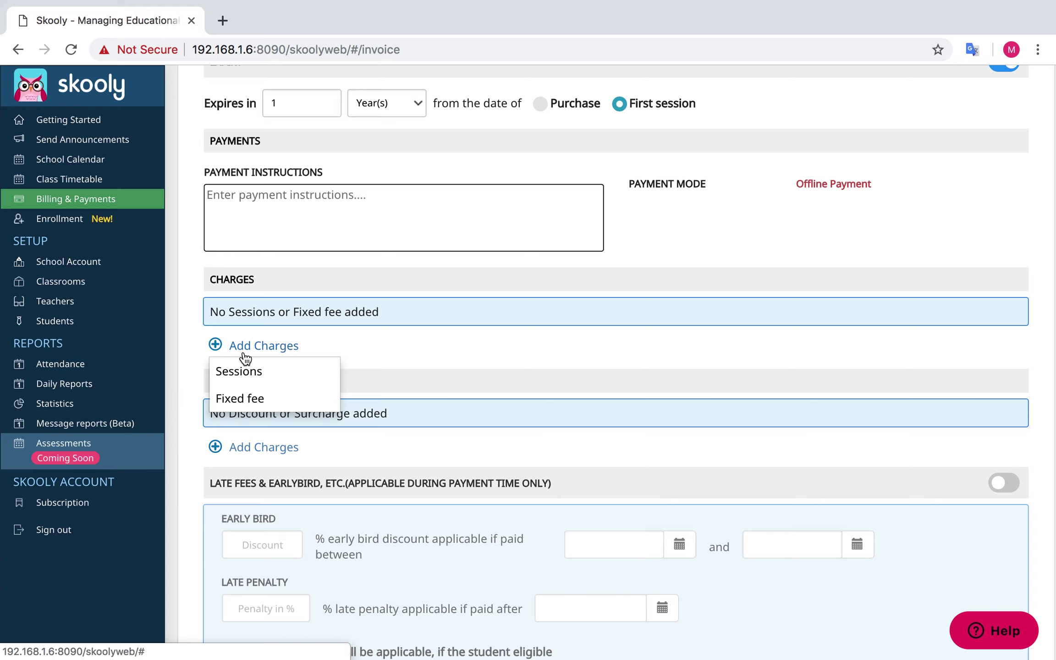
{"action": "left_click", "coordinate": [242, 372]}
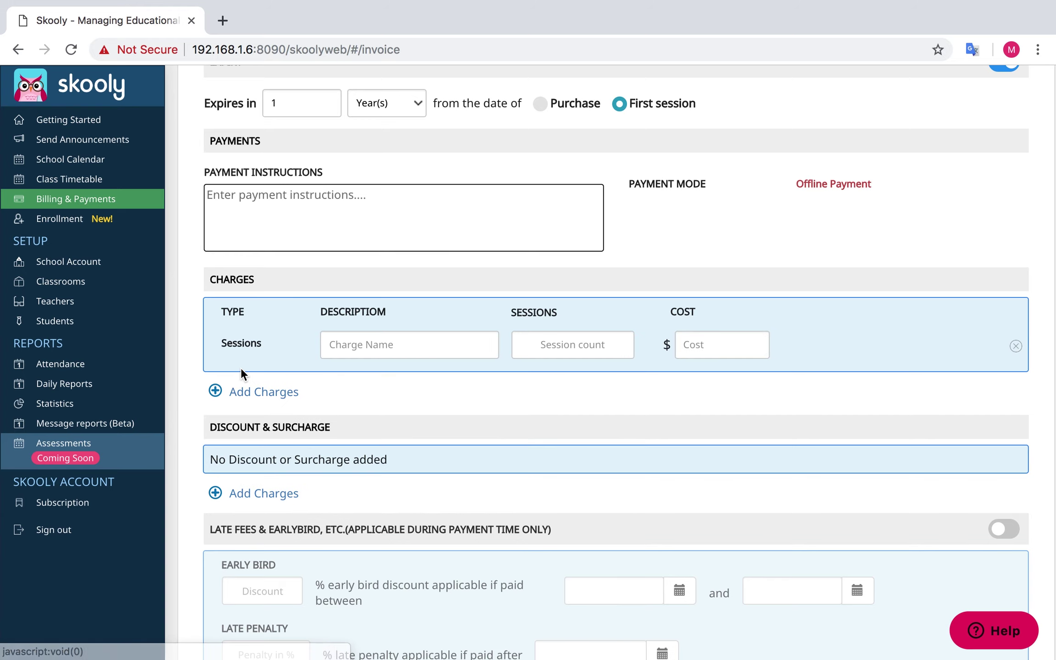
{"action": "left_click", "coordinate": [366, 342]}
{"action": "type", "text": "Session 1"}
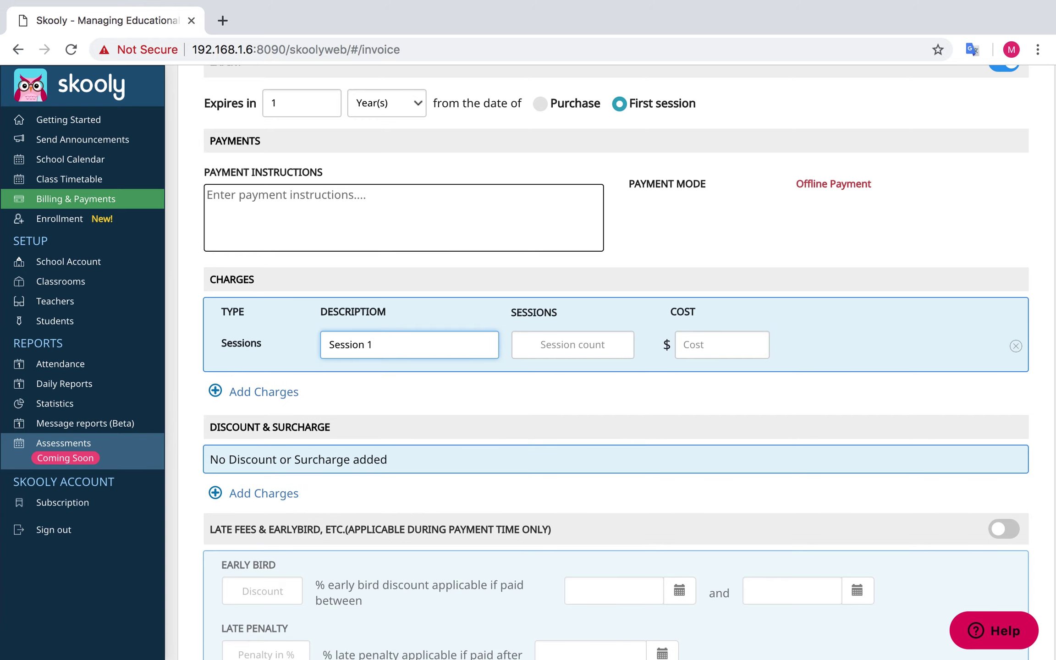
{"action": "key", "text": "Tab"}
{"action": "type", "text": "10"}
{"action": "key", "text": "Tab"}
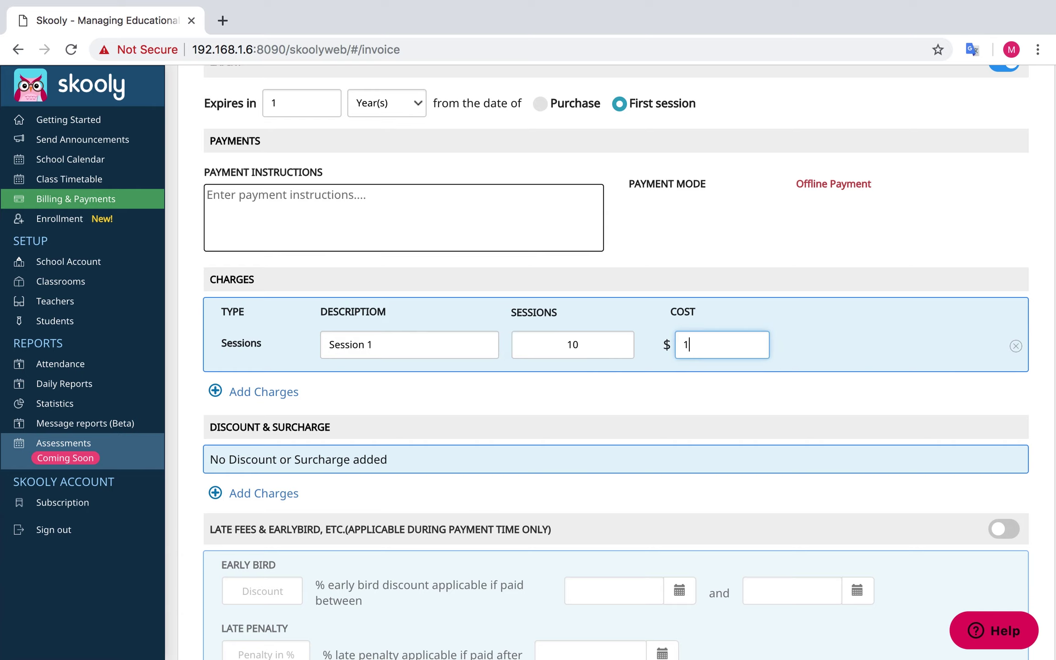
Add a fixed fee charge, then delete it again
{"action": "left_click", "coordinate": [263, 391]}
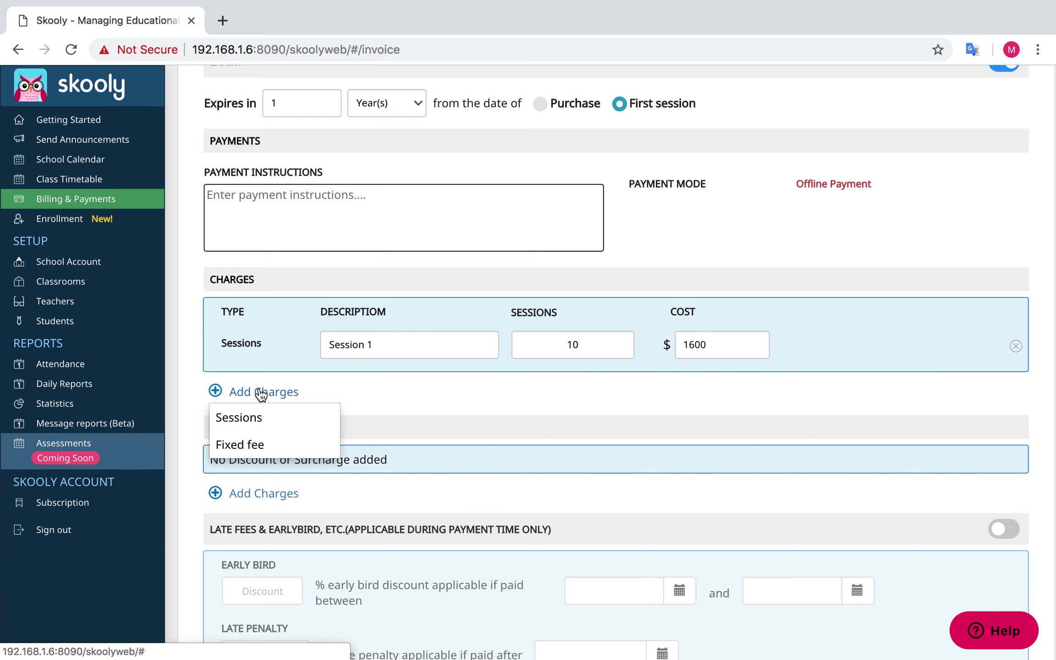
{"action": "left_click", "coordinate": [238, 441]}
{"action": "type", "text": "Fixed fee 1"}
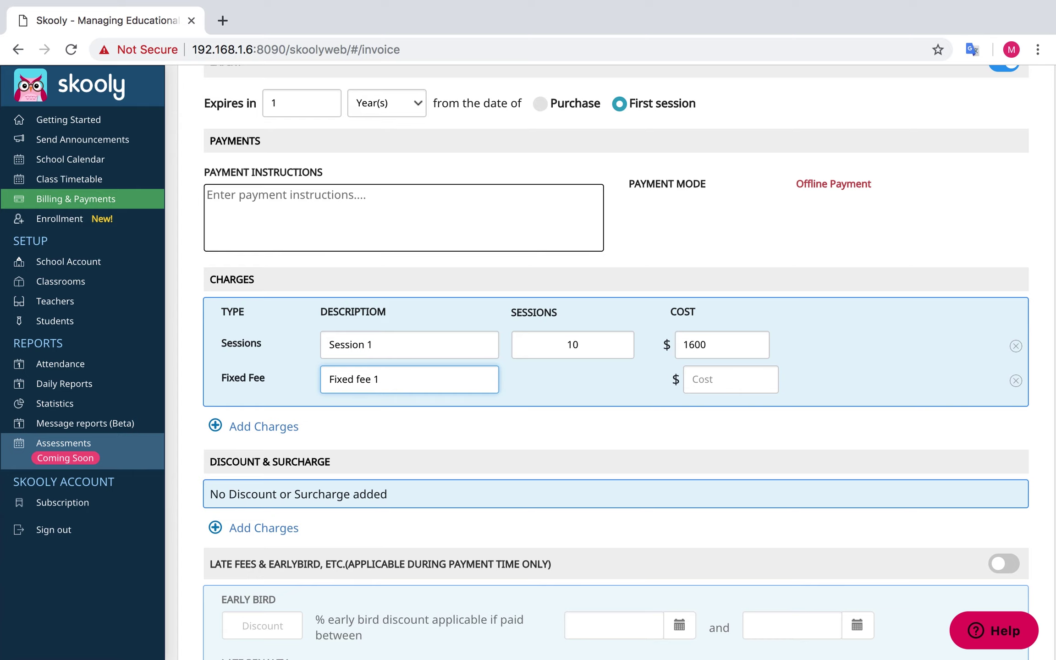
{"action": "key", "text": "Tab"}
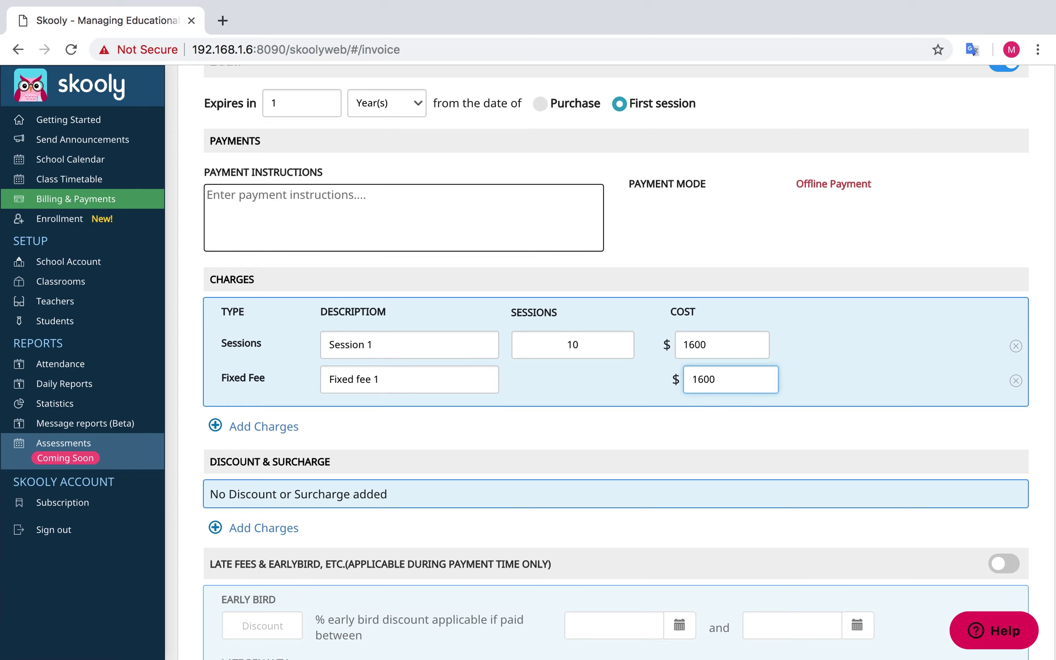
{"action": "left_click", "coordinate": [1017, 383]}
{"action": "scroll", "coordinate": [1017, 380], "scroll_direction": "down", "scroll_amount": 3}
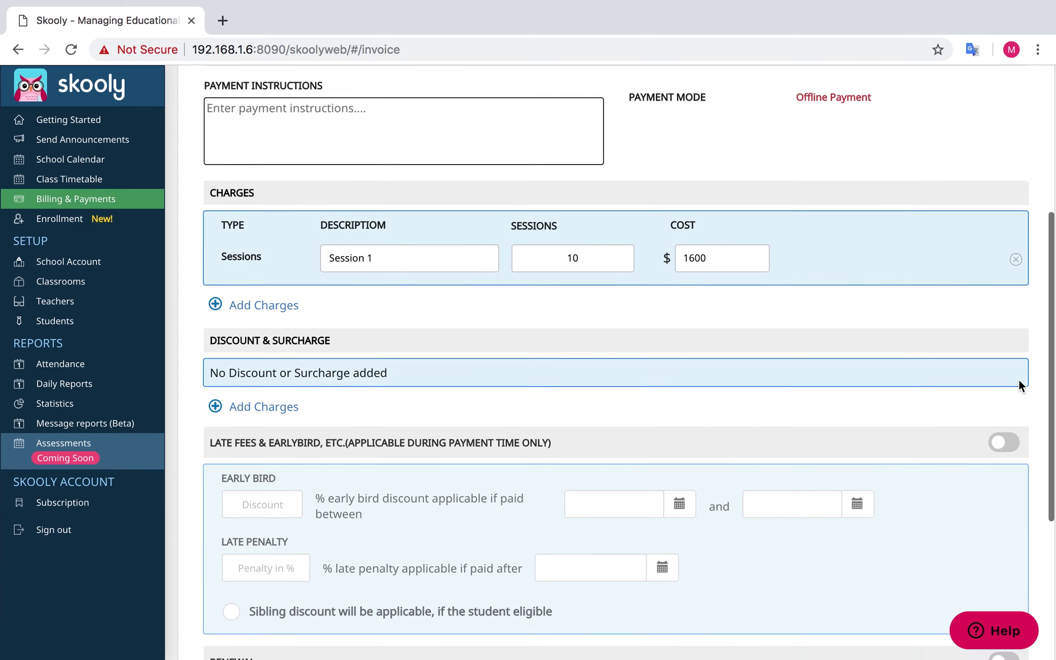
Add a 5% surcharge named 'Surcharge 1'
{"action": "left_click", "coordinate": [248, 391]}
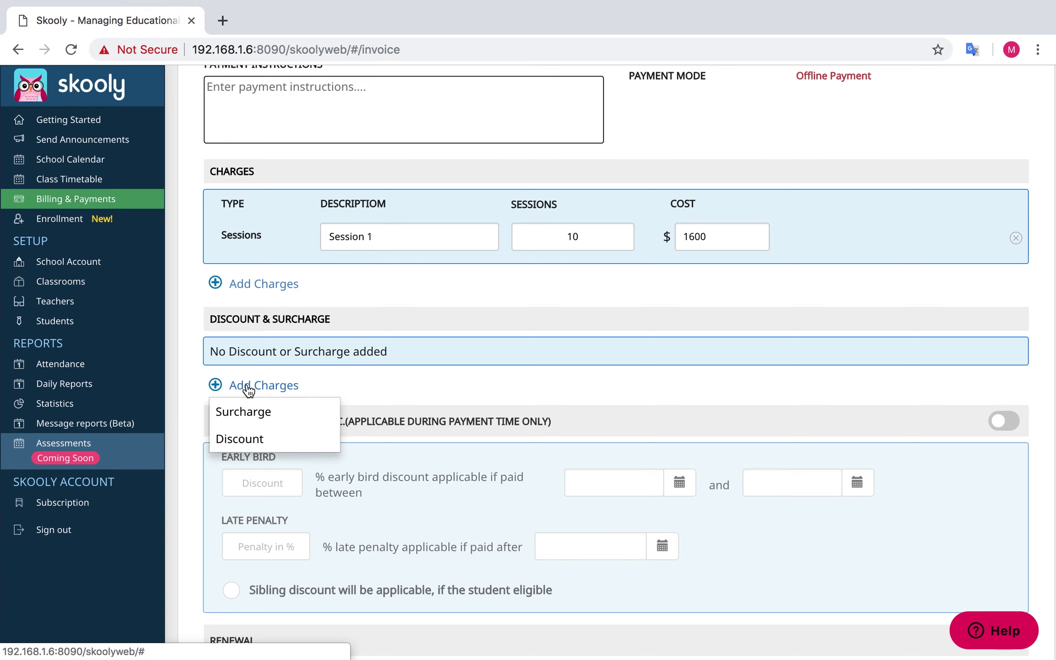
{"action": "left_click", "coordinate": [239, 415]}
{"action": "left_click", "coordinate": [358, 385]}
{"action": "type", "text": "Surcharge 1"}
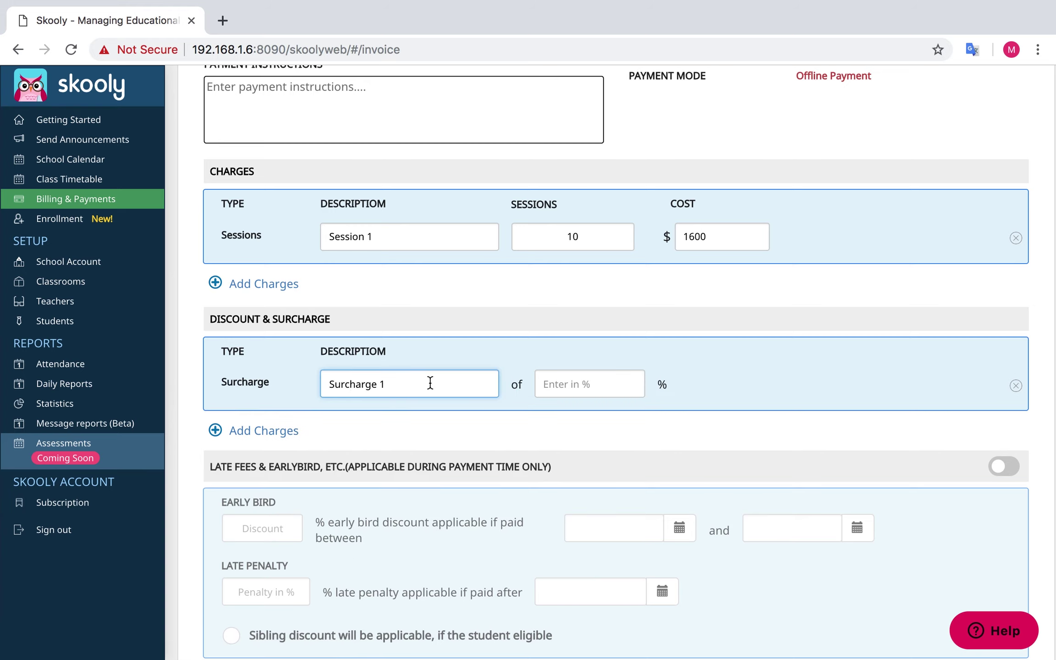
{"action": "left_click", "coordinate": [572, 384]}
{"action": "type", "text": "5"}
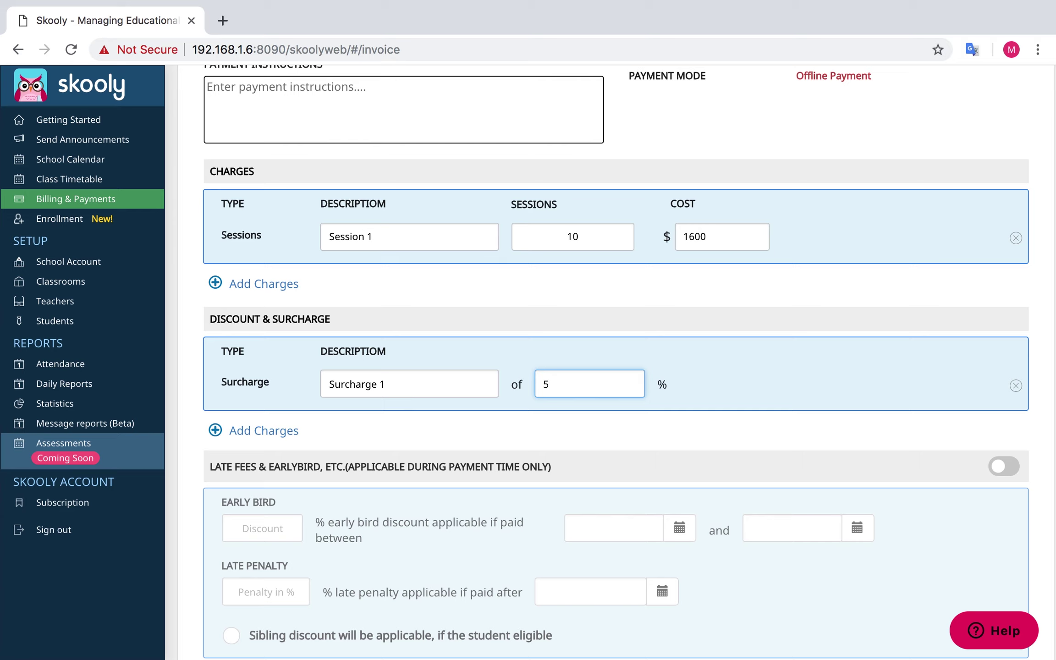
Add a 7% discount named 'Discount 1'
{"action": "left_click", "coordinate": [268, 430]}
{"action": "left_click", "coordinate": [243, 482]}
{"action": "key", "text": "Tab"}
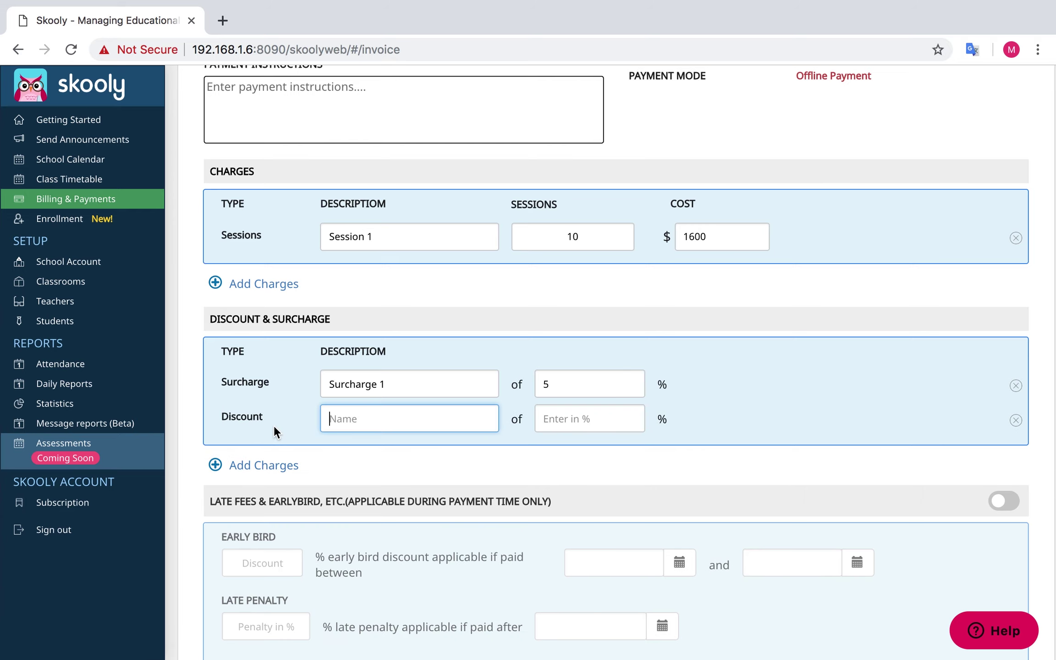
{"action": "type", "text": "Discount 1"}
{"action": "key", "text": "Tab"}
{"action": "type", "text": "7"}
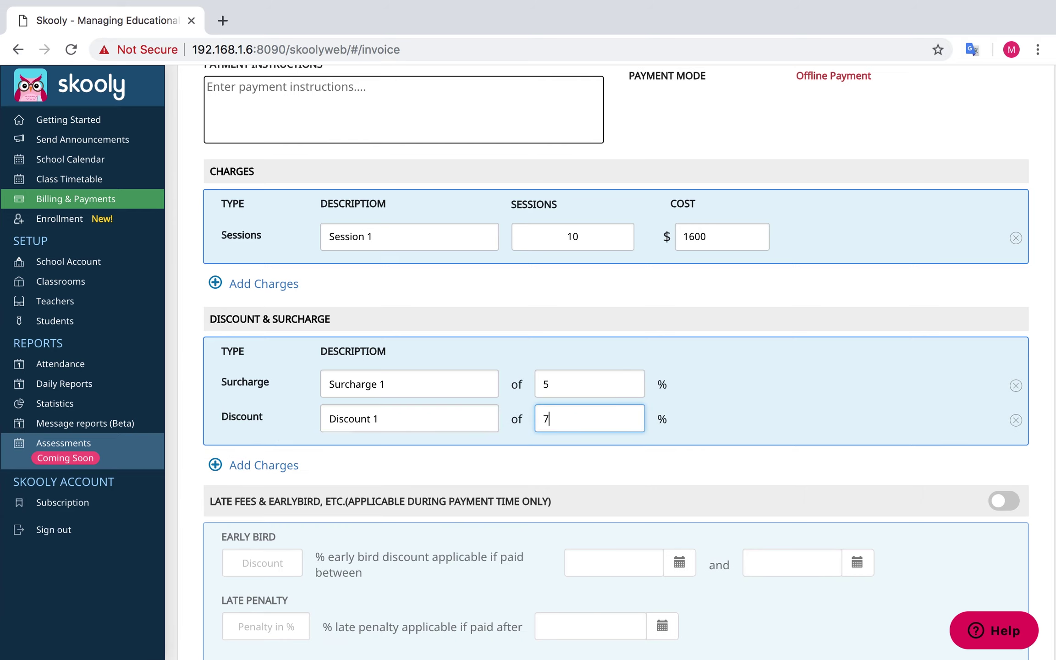
{"action": "scroll", "coordinate": [870, 401], "scroll_direction": "down", "scroll_amount": 4}
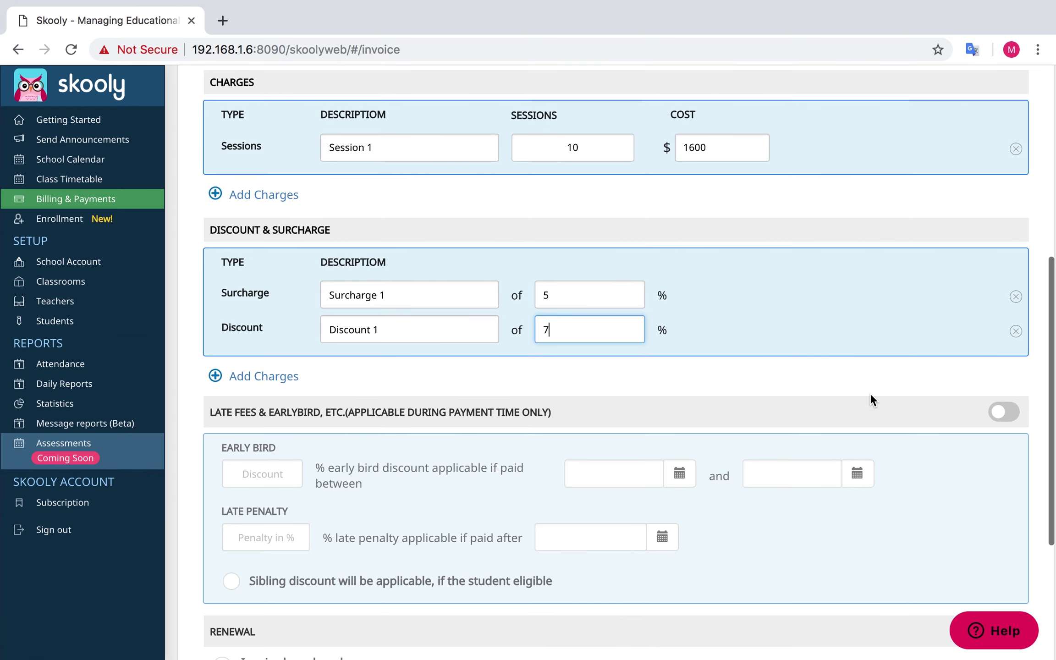
{"action": "scroll", "coordinate": [512, 342], "scroll_direction": "down", "scroll_amount": 2}
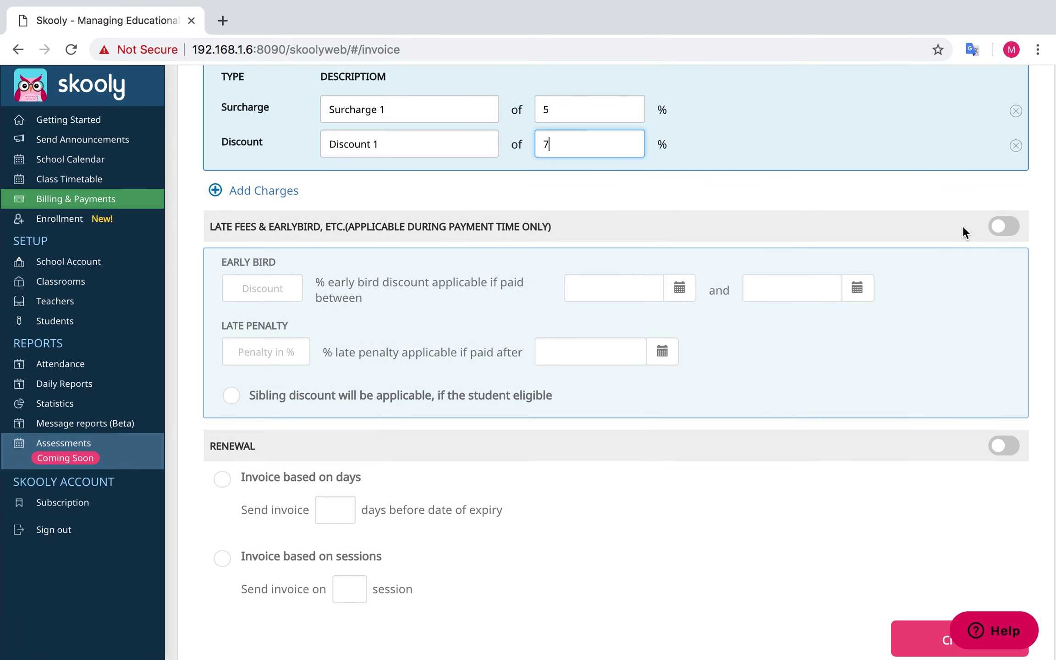
Turn on late fees and give Plan 1 a 10% early-bird discount for 02–07 Apr 2019
{"action": "left_click", "coordinate": [995, 231]}
{"action": "left_click", "coordinate": [285, 287]}
{"action": "type", "text": "10"}
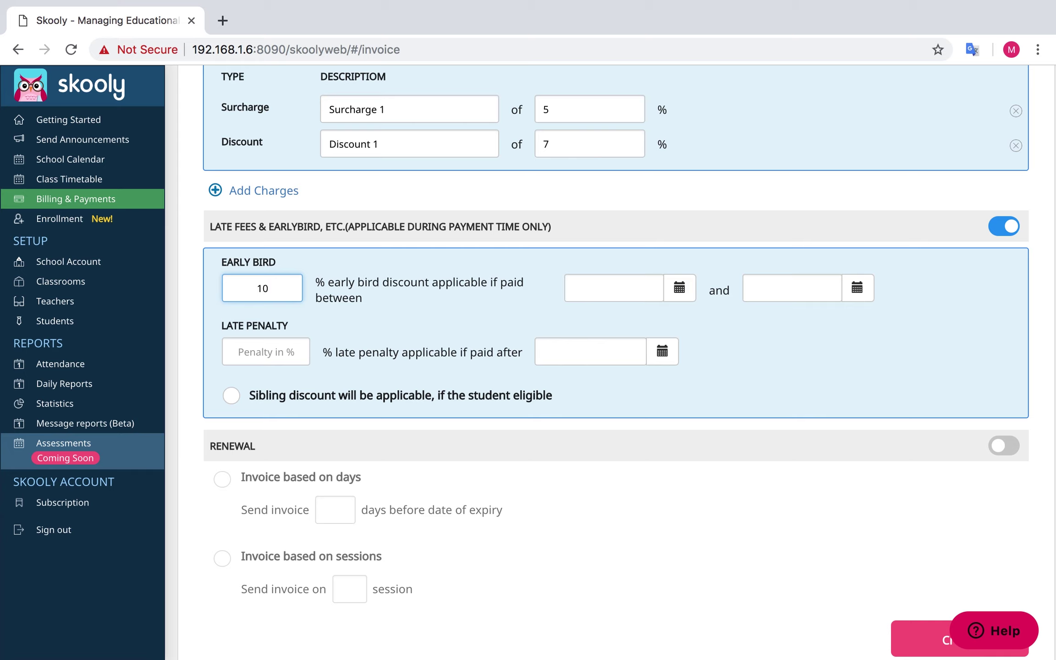
{"action": "left_click", "coordinate": [679, 287]}
{"action": "left_click", "coordinate": [604, 495]}
{"action": "left_click", "coordinate": [791, 319]}
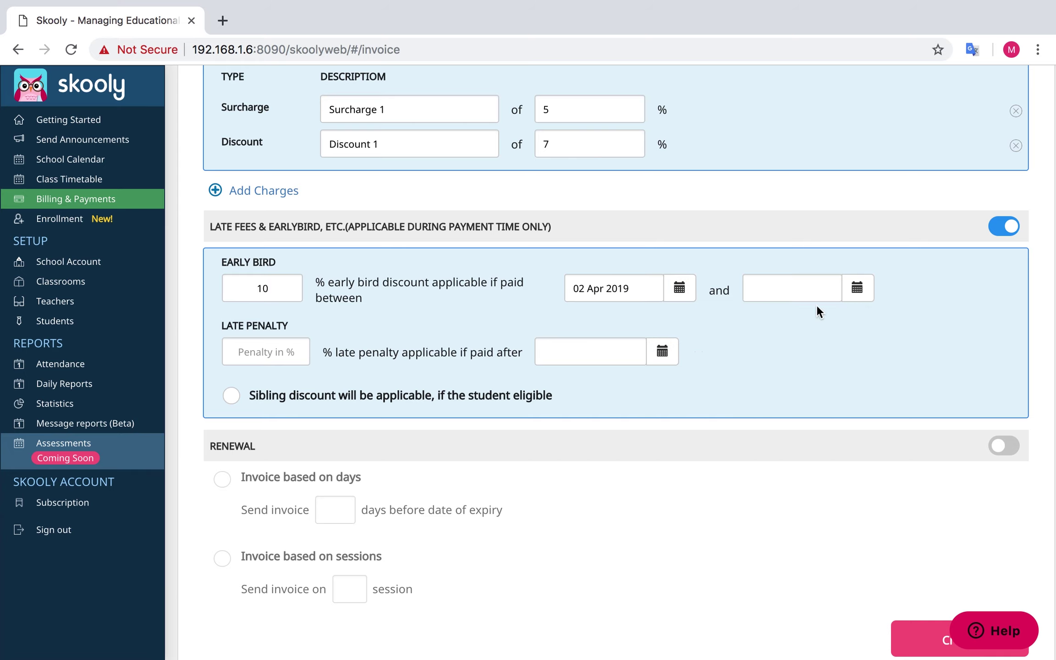
{"action": "left_click", "coordinate": [811, 290]}
{"action": "left_click", "coordinate": [920, 490]}
{"action": "left_click", "coordinate": [969, 319]}
Add a 3% late penalty applying after 30 Apr 2019
{"action": "scroll", "coordinate": [283, 302], "scroll_direction": "down", "scroll_amount": 1}
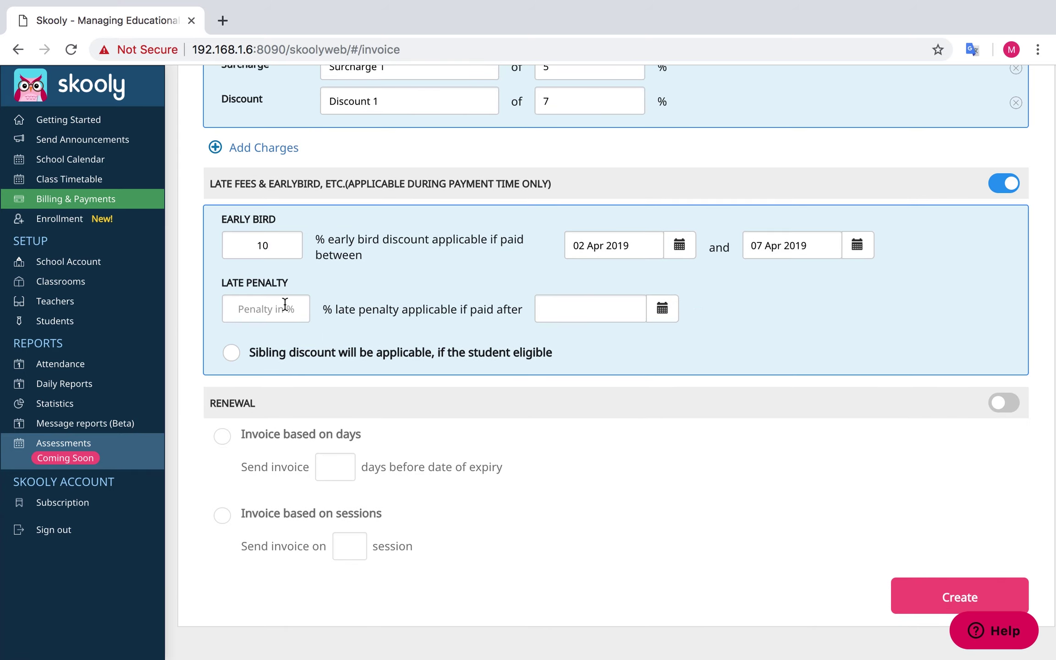
{"action": "left_click", "coordinate": [283, 304]}
{"action": "type", "text": "3"}
{"action": "left_click", "coordinate": [662, 309]}
{"action": "left_click", "coordinate": [713, 344]}
{"action": "left_click", "coordinate": [581, 508]}
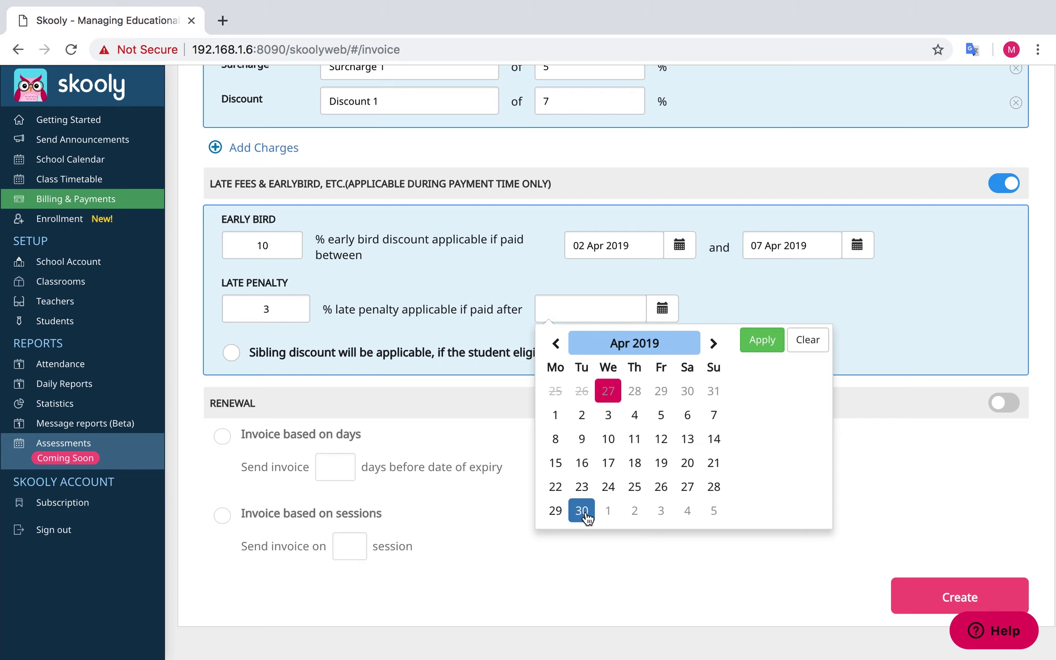
{"action": "left_click", "coordinate": [762, 340]}
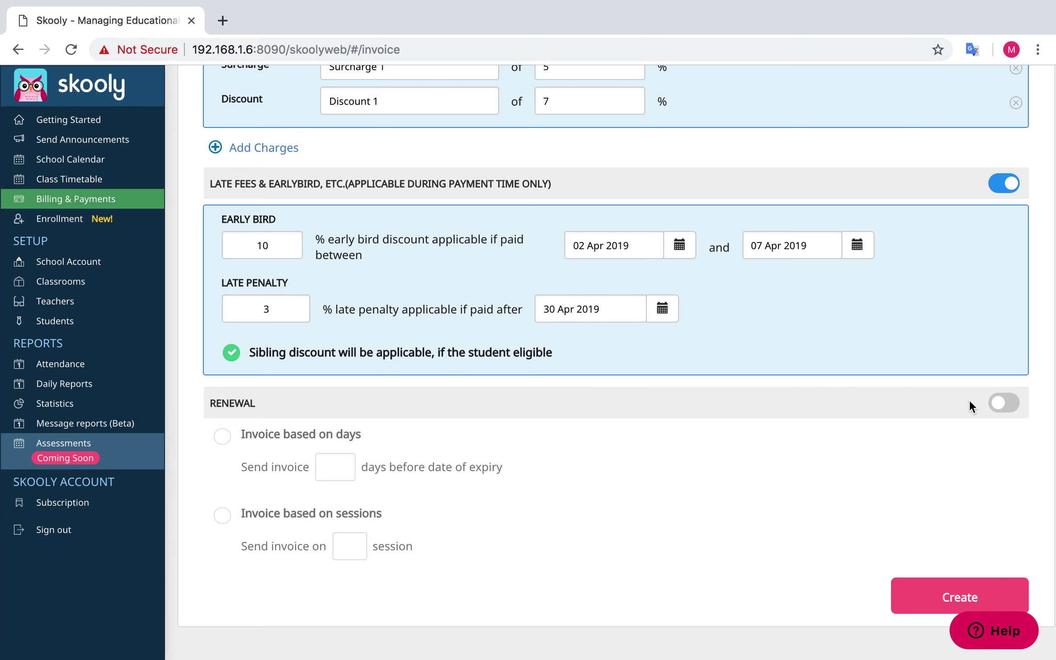
Enable renewal invoicing based on sessions, triggered at session 5
{"action": "left_click", "coordinate": [1007, 403]}
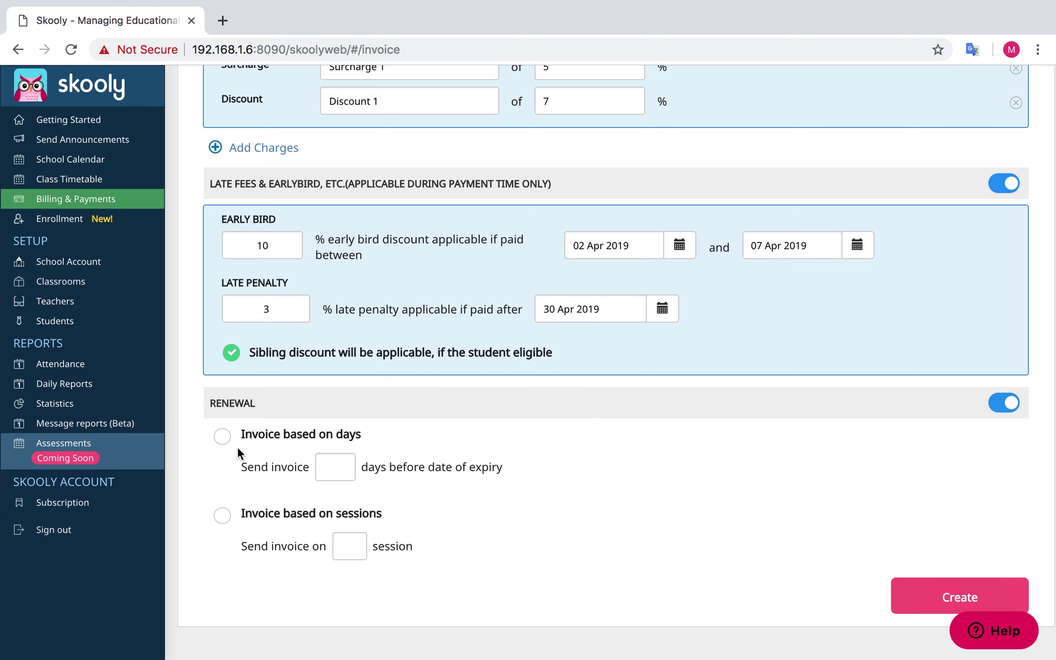
{"action": "left_click", "coordinate": [223, 437]}
{"action": "left_click", "coordinate": [336, 466]}
{"action": "type", "text": "10"}
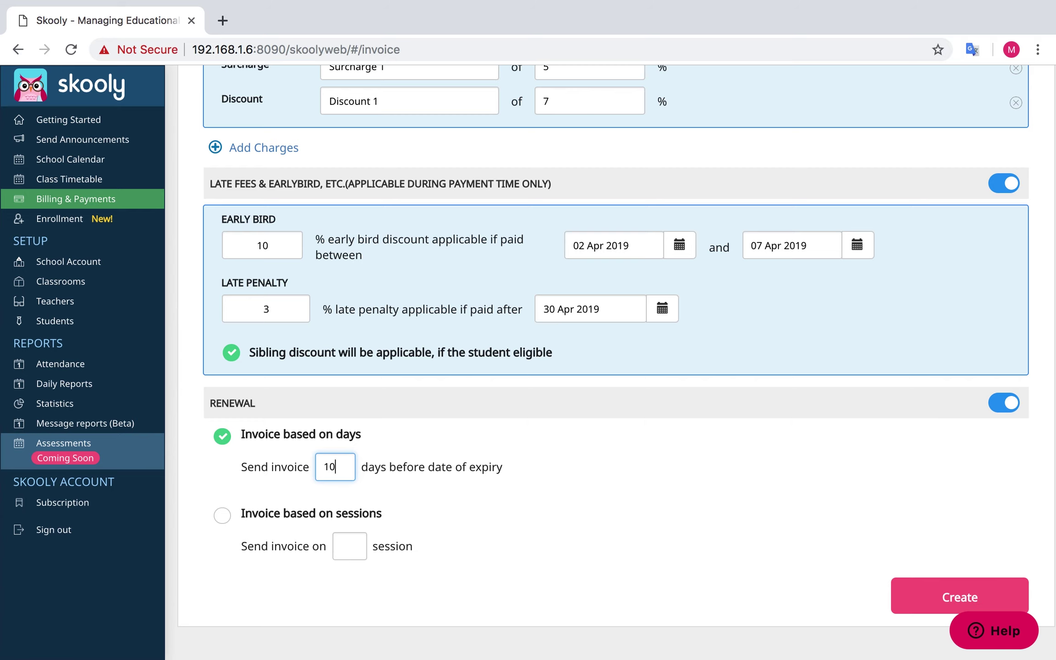
{"action": "left_click", "coordinate": [222, 514]}
{"action": "left_click", "coordinate": [351, 547]}
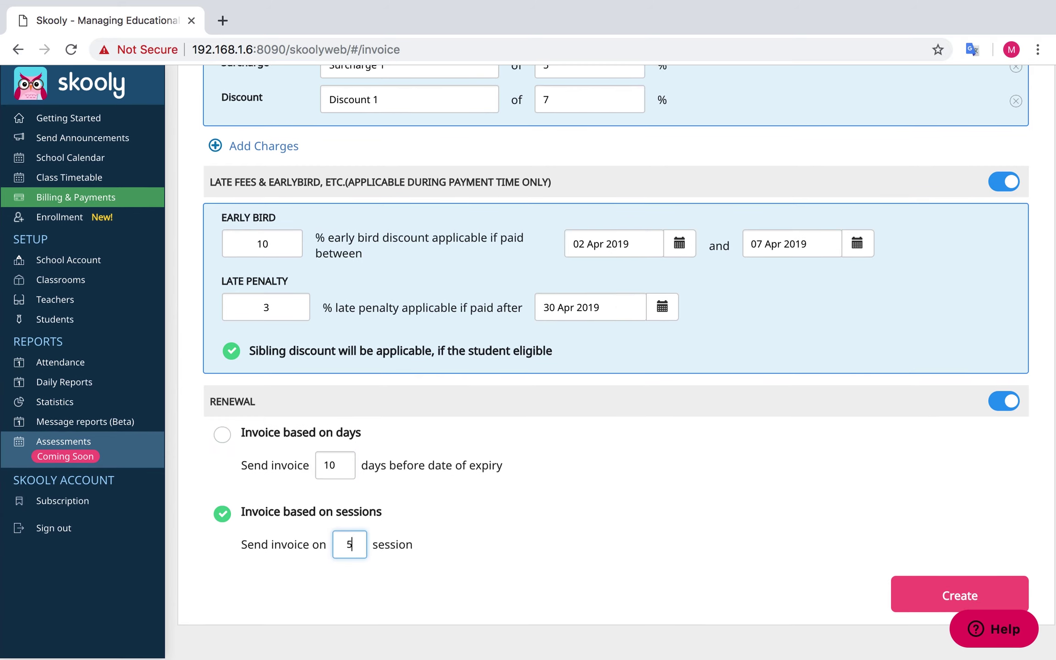
Create Plan 1, then start a new Term plan from the Automated Fee Plans list
{"action": "left_click", "coordinate": [930, 591]}
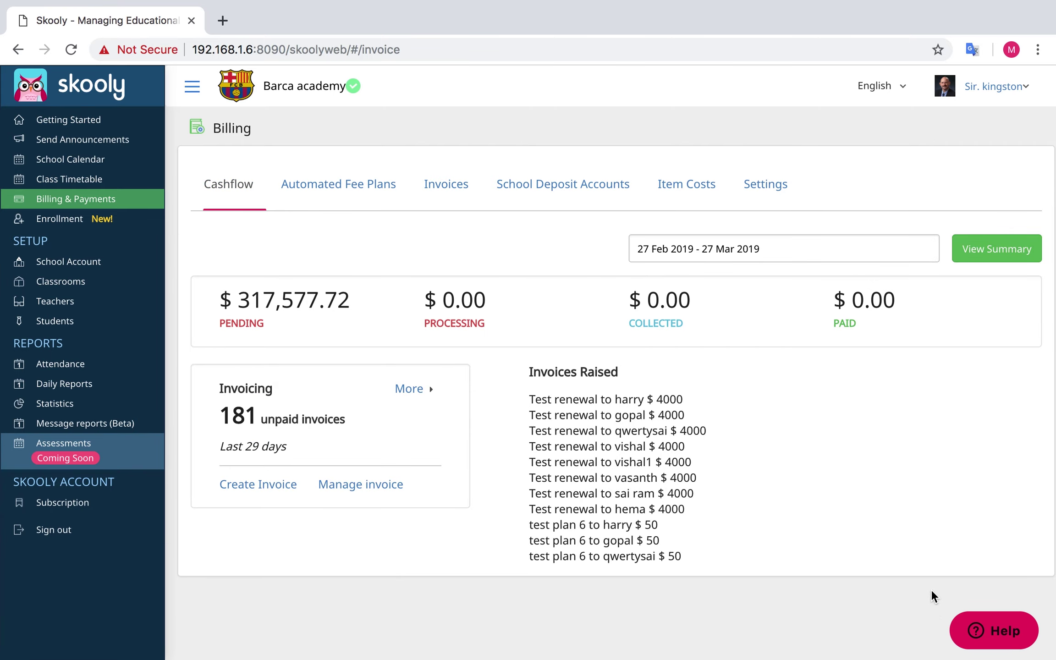
{"action": "left_click", "coordinate": [327, 186]}
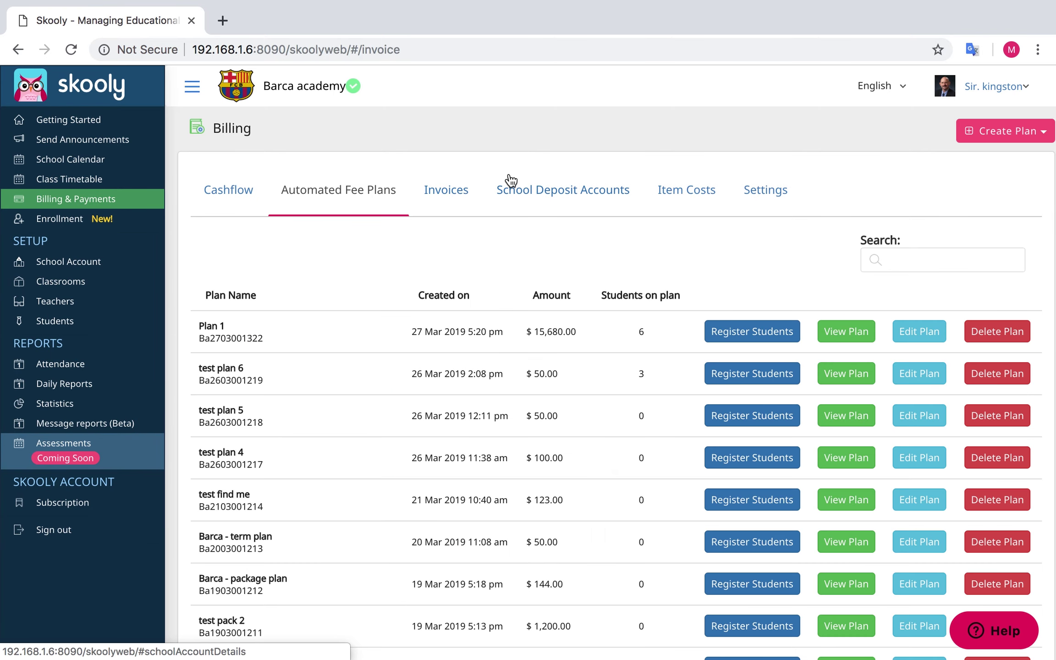
{"action": "left_click", "coordinate": [991, 136]}
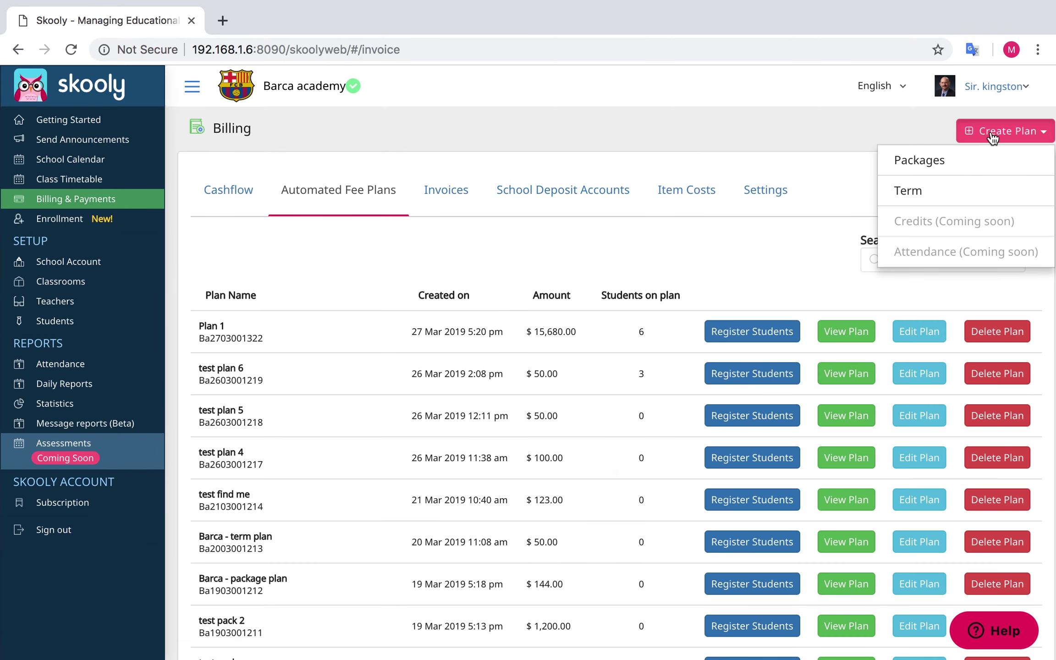
{"action": "left_click", "coordinate": [992, 192]}
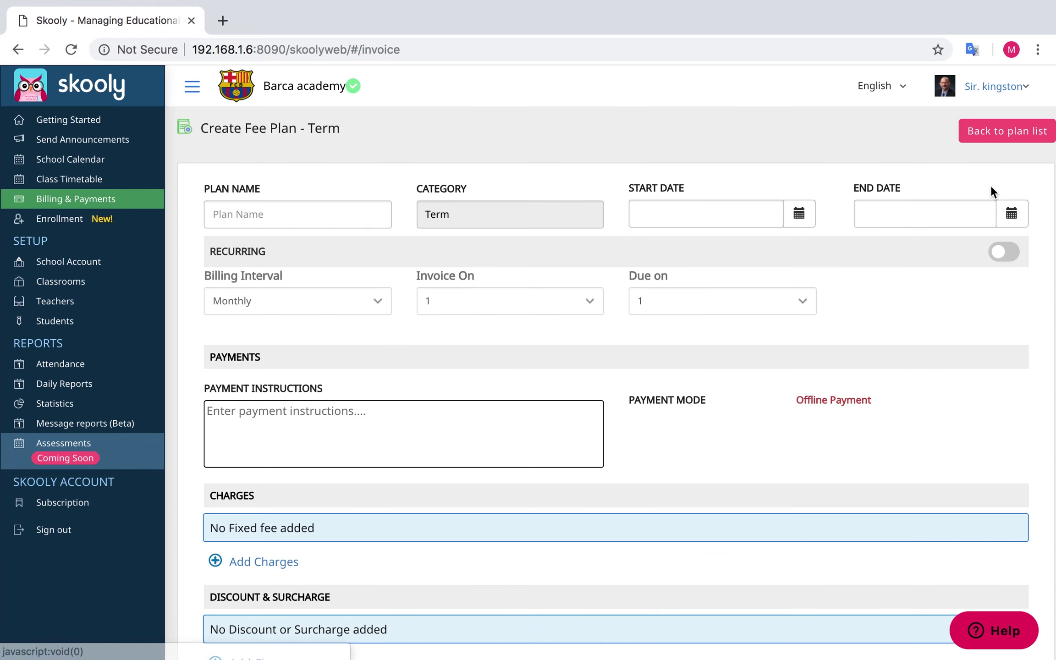
Name the new term plan 'Plan 2' and set its start and end dates
{"action": "left_click", "coordinate": [362, 210]}
{"action": "type", "text": "Plan"}
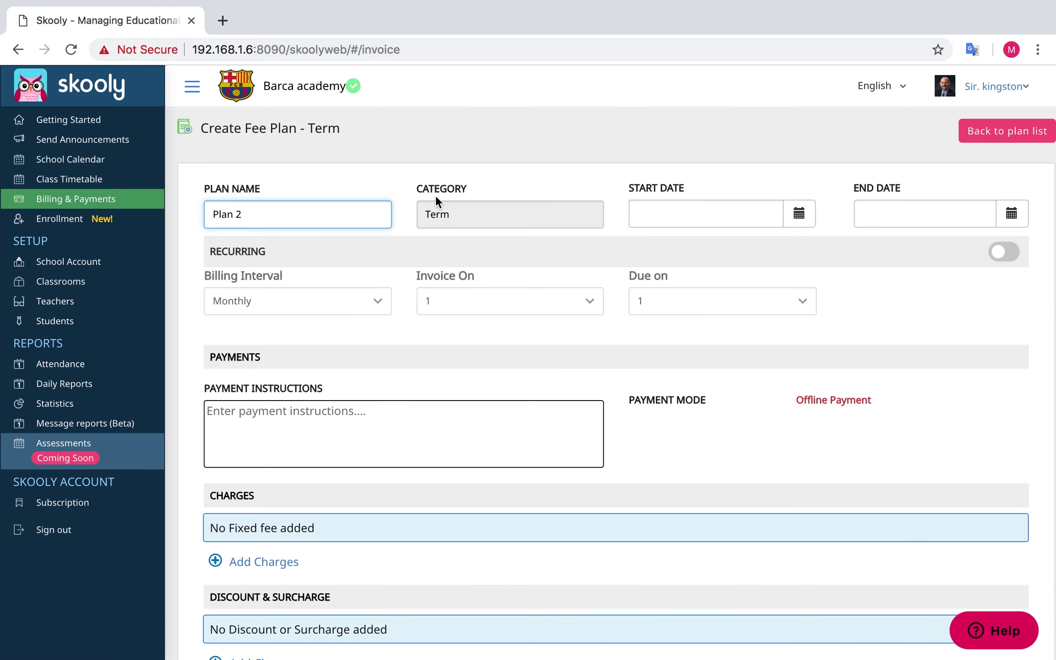
{"action": "type", "text": " 2"}
{"action": "left_click", "coordinate": [799, 214]}
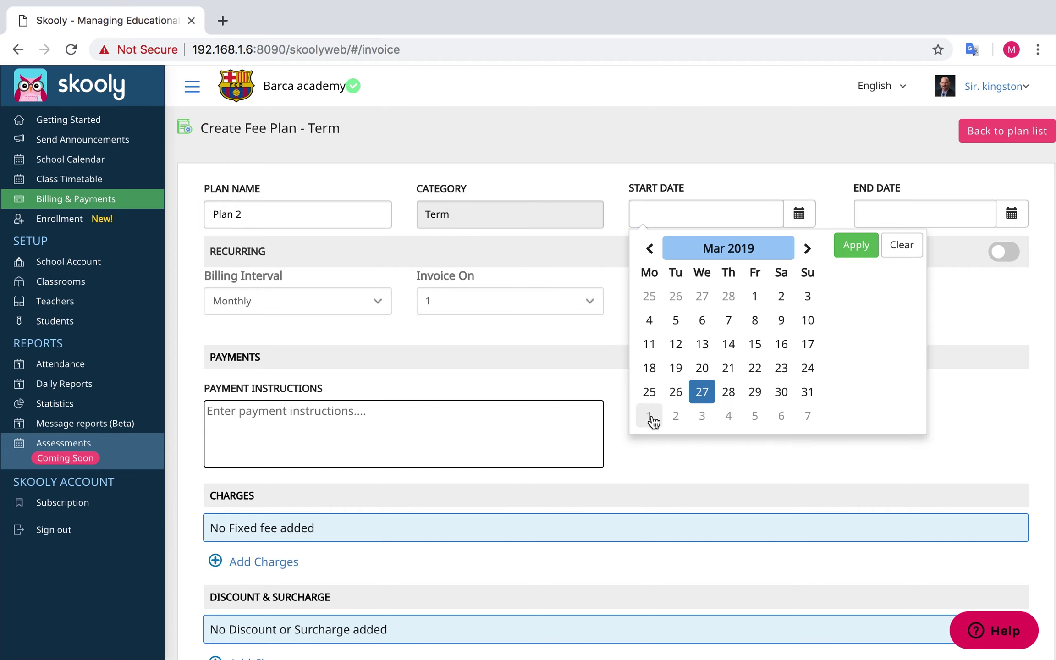
{"action": "left_click", "coordinate": [653, 420]}
{"action": "left_click", "coordinate": [843, 250]}
{"action": "left_click", "coordinate": [1010, 213]}
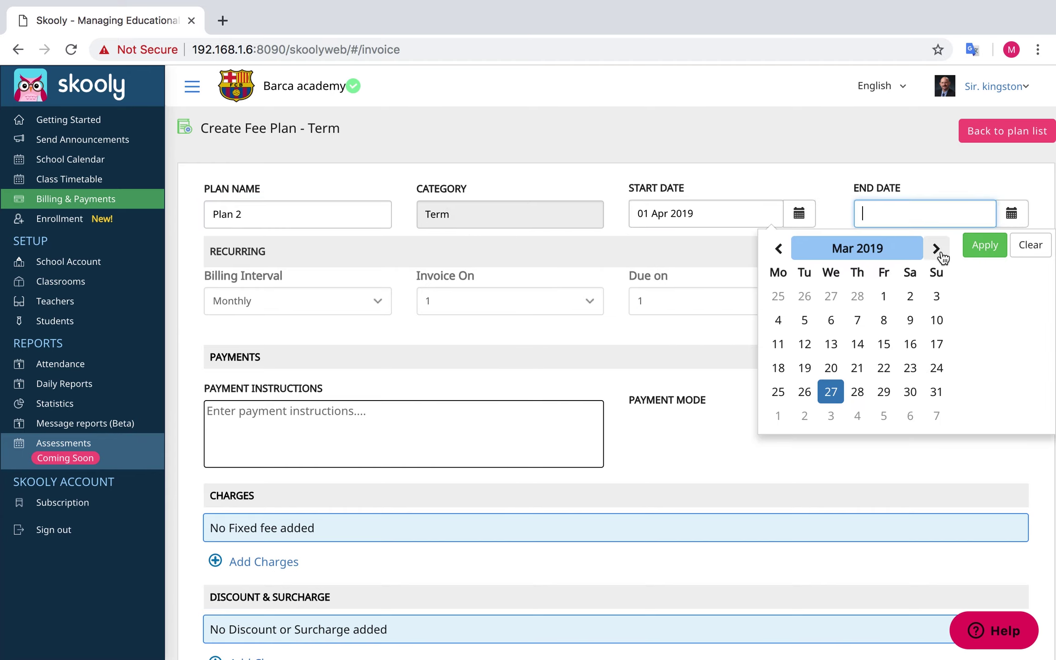
{"action": "left_click", "coordinate": [936, 248]}
{"action": "left_click", "coordinate": [936, 249]}
{"action": "left_click", "coordinate": [831, 303]}
{"action": "left_click", "coordinate": [966, 248]}
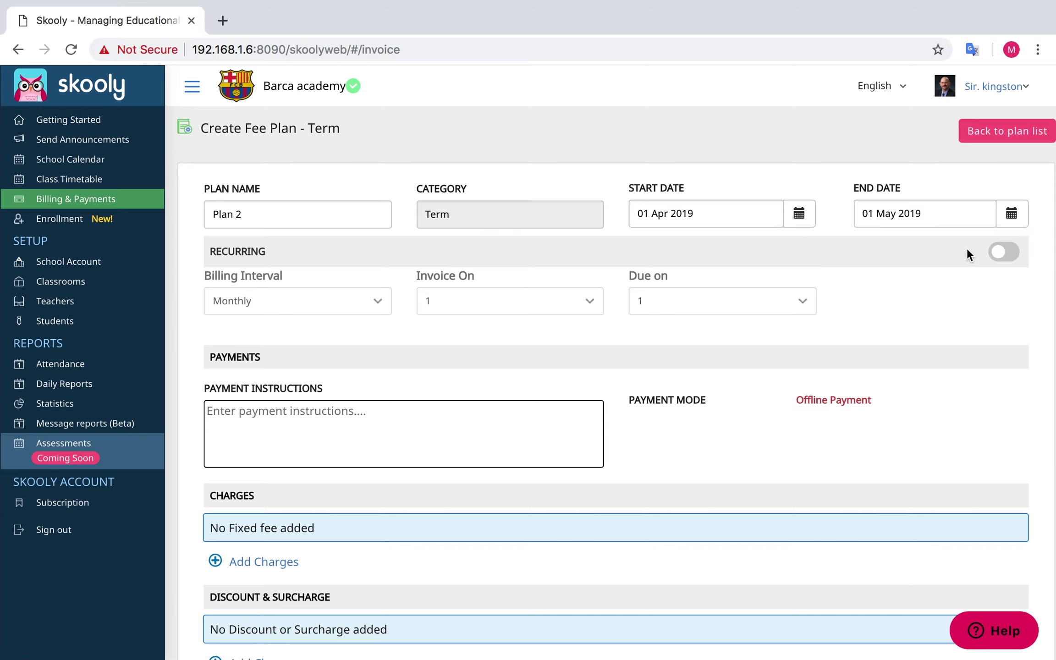
Make Plan 2 recur monthly, invoicing on day 2 with payment due on day 5
{"action": "left_click", "coordinate": [1002, 253]}
{"action": "left_click", "coordinate": [322, 297]}
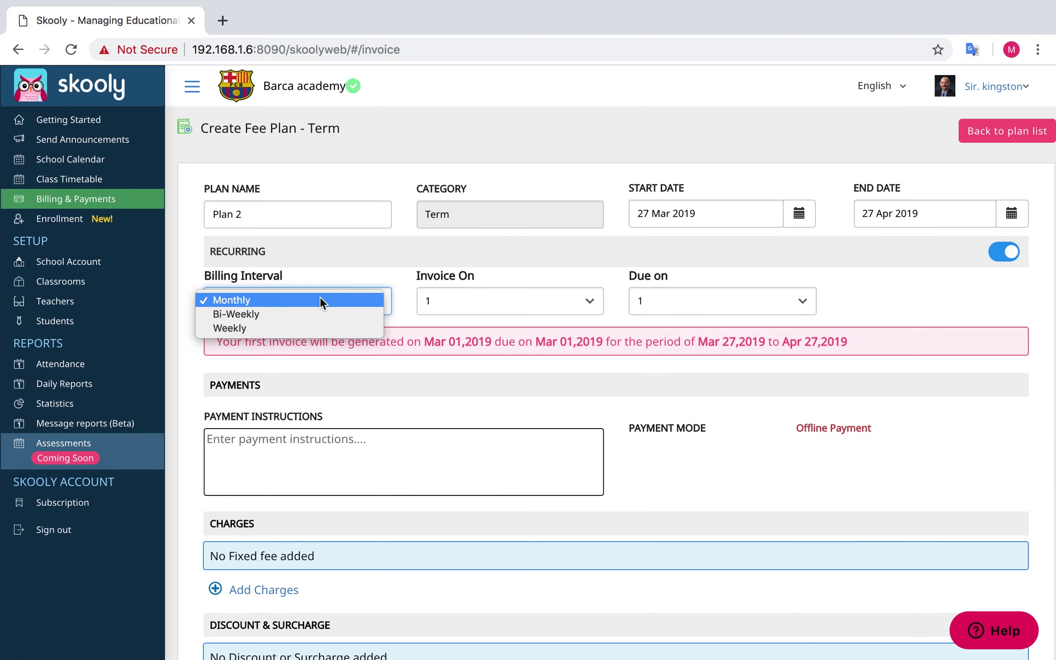
{"action": "left_click", "coordinate": [303, 302]}
{"action": "left_click", "coordinate": [495, 299]}
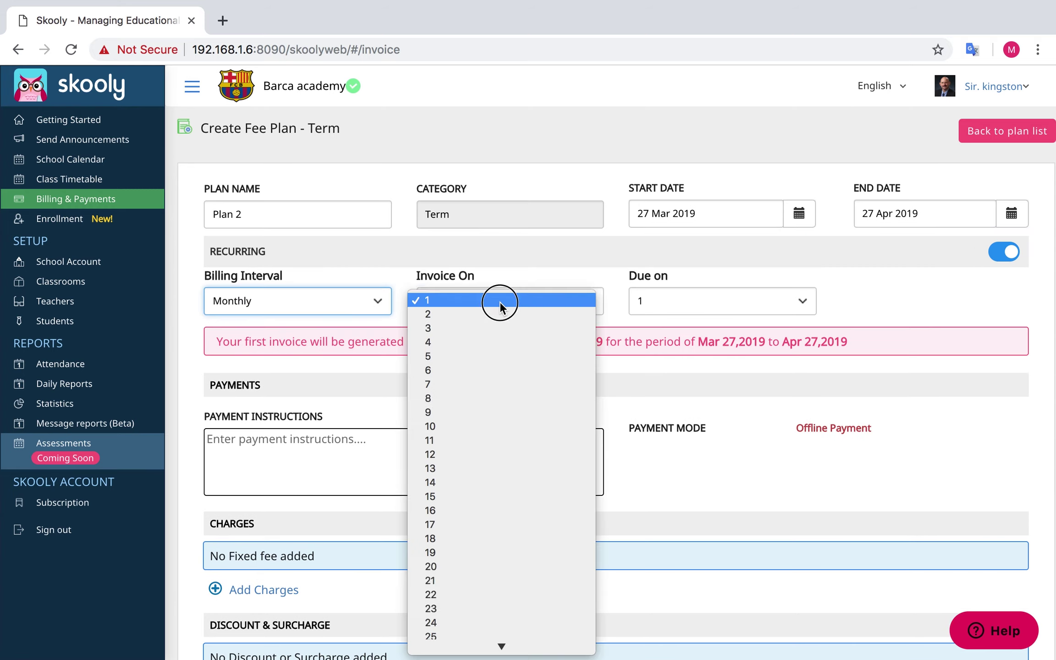
{"action": "left_click", "coordinate": [489, 315]}
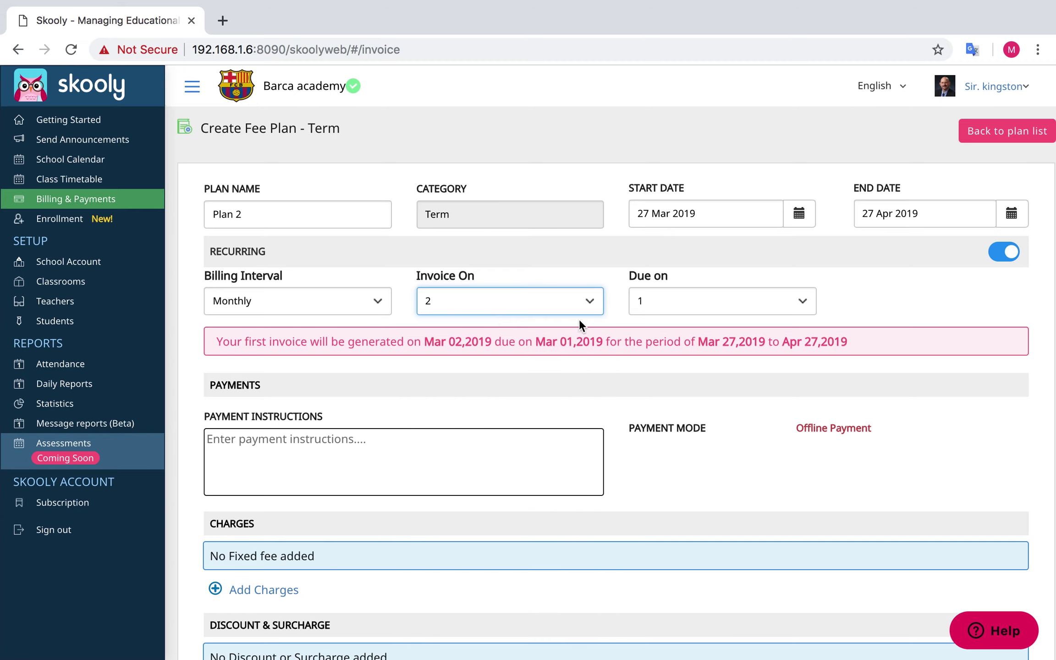
{"action": "left_click", "coordinate": [692, 303]}
{"action": "left_click", "coordinate": [704, 358]}
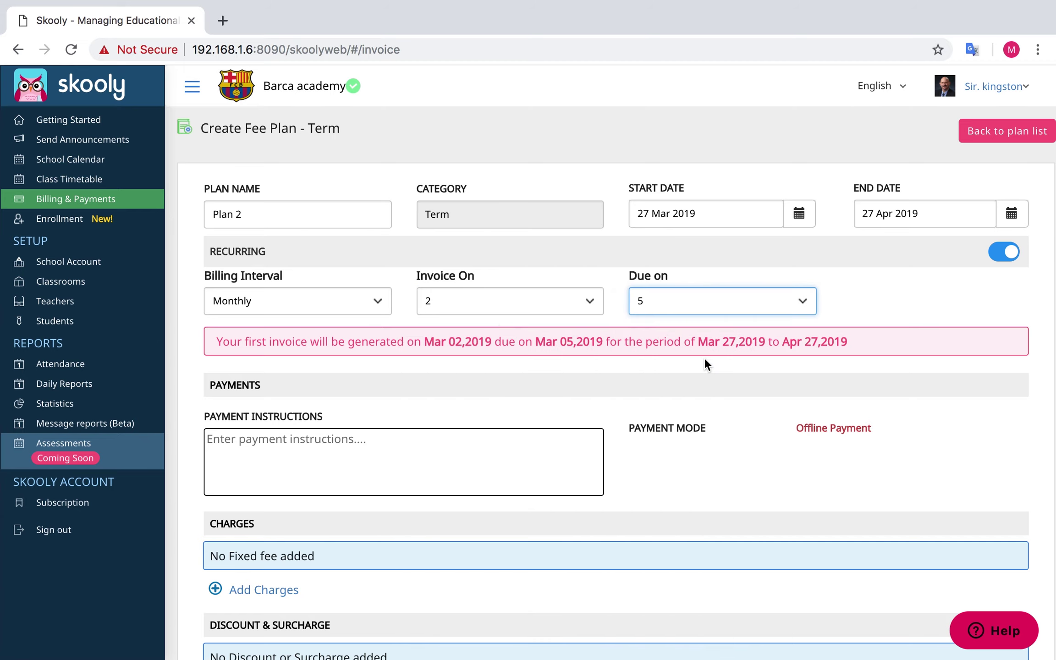
{"action": "scroll", "coordinate": [703, 357], "scroll_direction": "down", "scroll_amount": 3}
{"action": "left_click", "coordinate": [513, 359]}
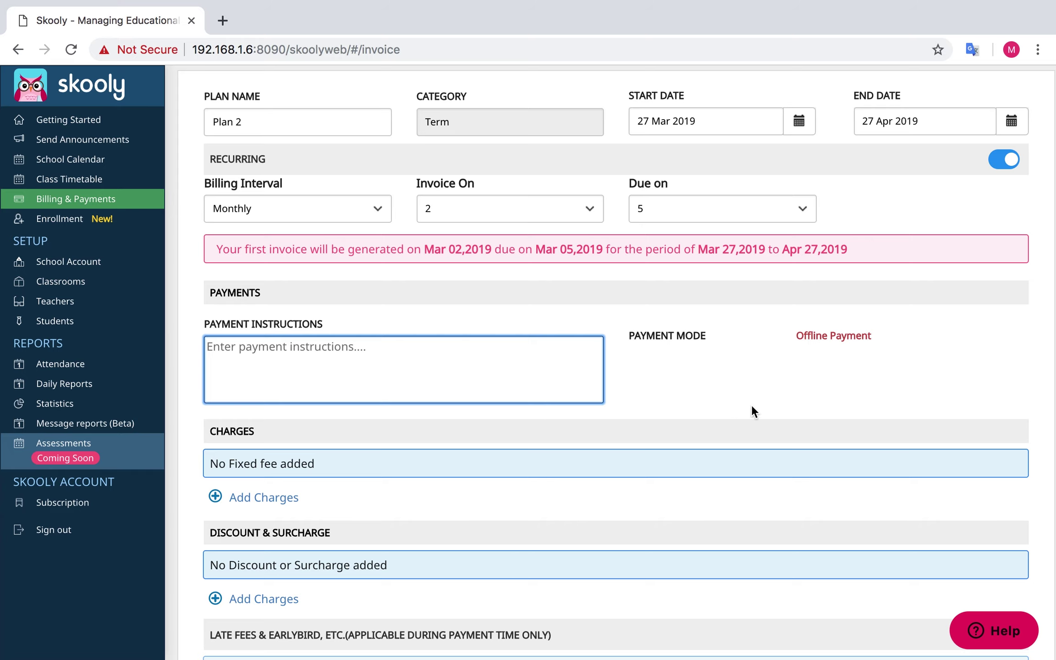
{"action": "left_click", "coordinate": [757, 368]}
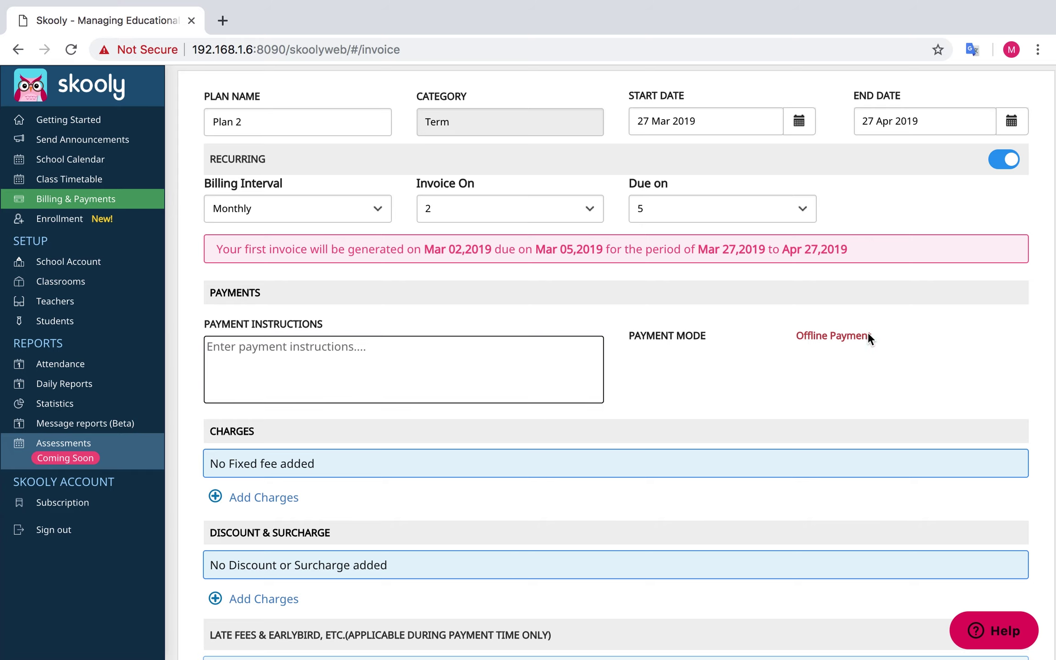
{"action": "scroll", "coordinate": [878, 335], "scroll_direction": "down", "scroll_amount": 5}
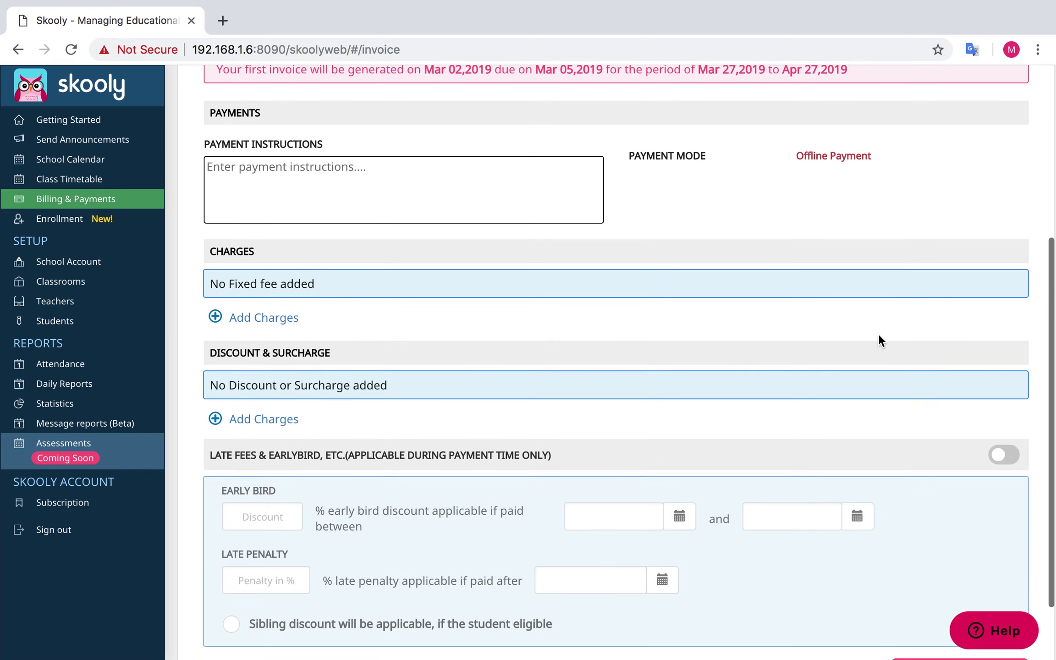
Add a fixed fee charge named 'fixed fee 1' costing $1800
{"action": "left_click", "coordinate": [250, 315]}
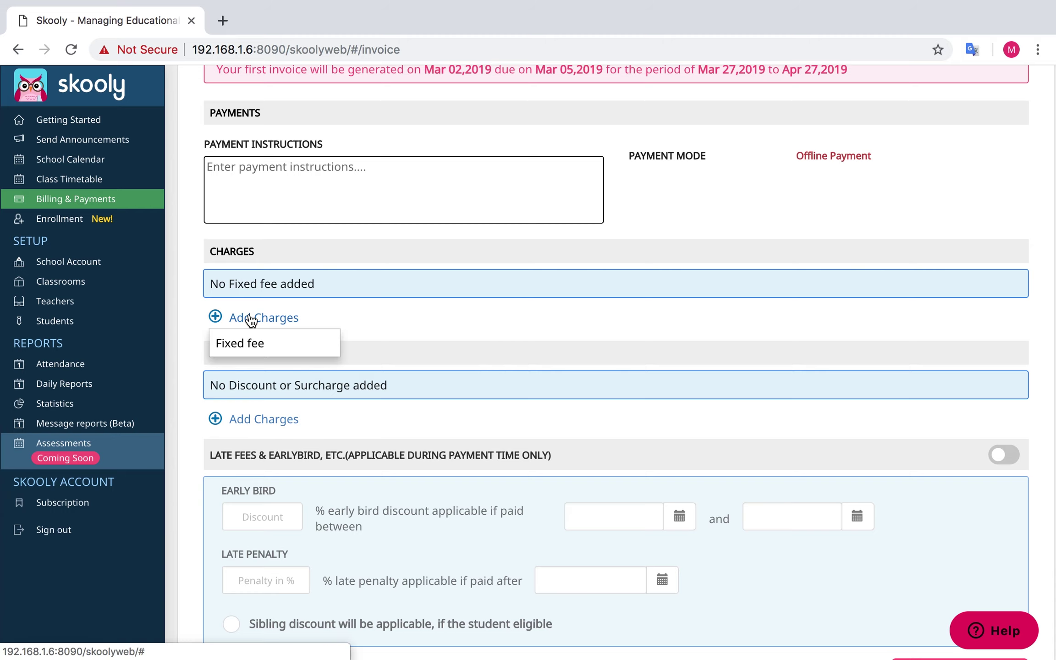
{"action": "left_click", "coordinate": [242, 344]}
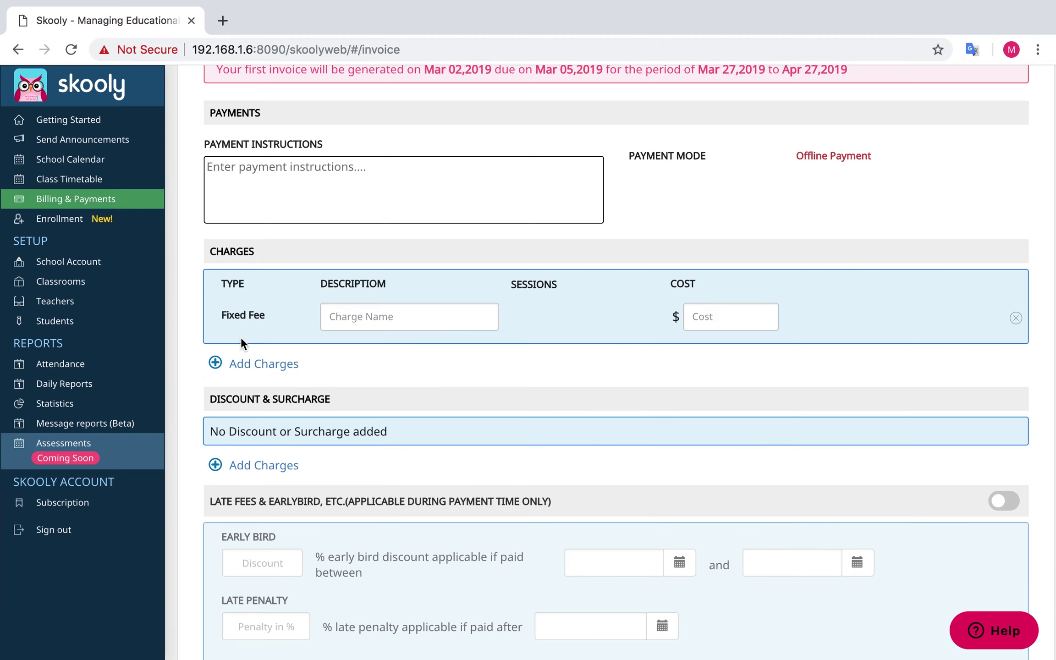
{"action": "scroll", "coordinate": [296, 351], "scroll_direction": "down", "scroll_amount": 2}
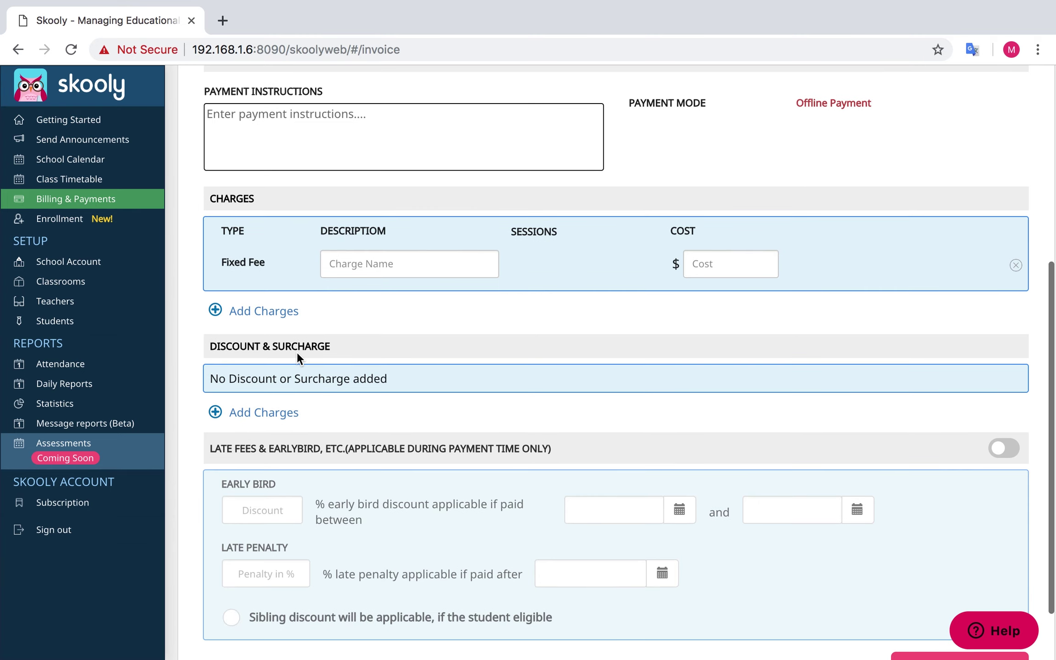
{"action": "left_click", "coordinate": [357, 263]}
{"action": "type", "text": "fixed fee 1"}
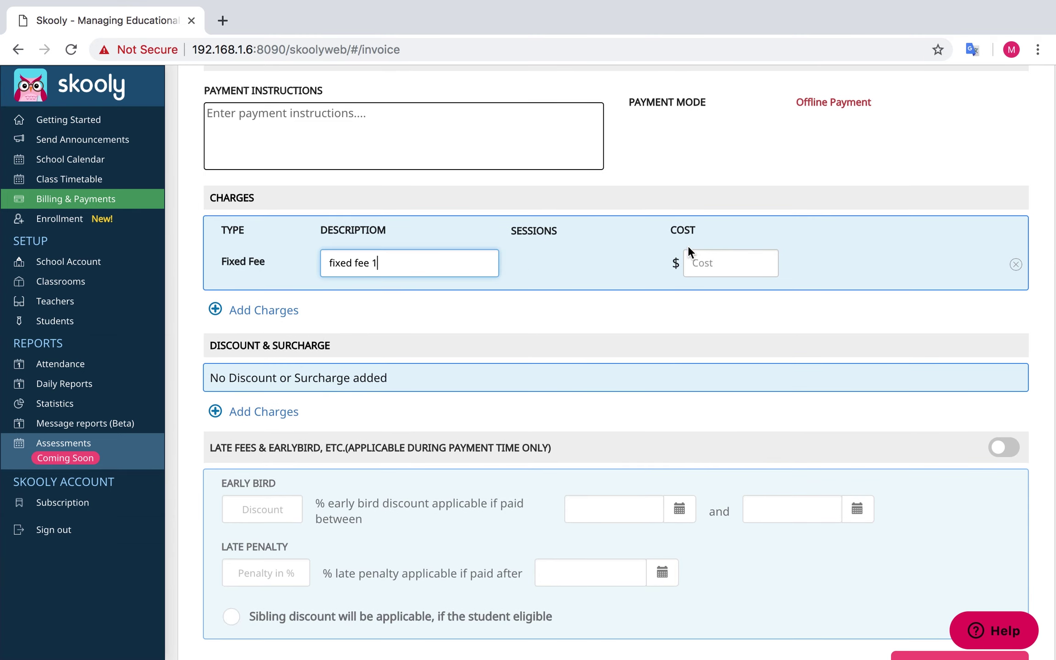
{"action": "left_click", "coordinate": [704, 262]}
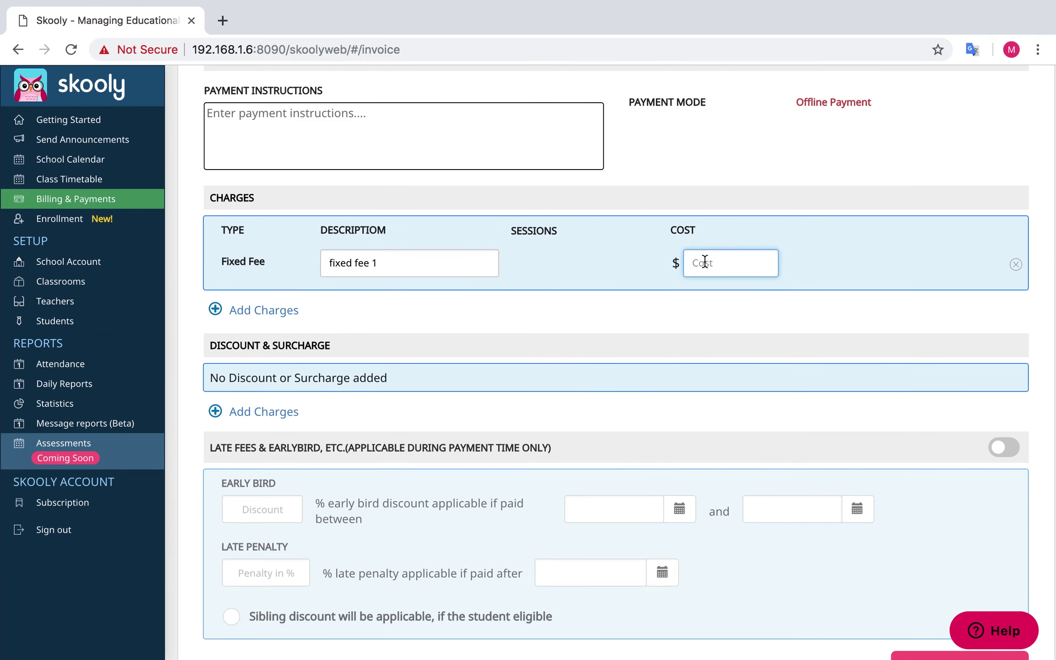
{"action": "scroll", "coordinate": [275, 376], "scroll_direction": "down", "scroll_amount": 1}
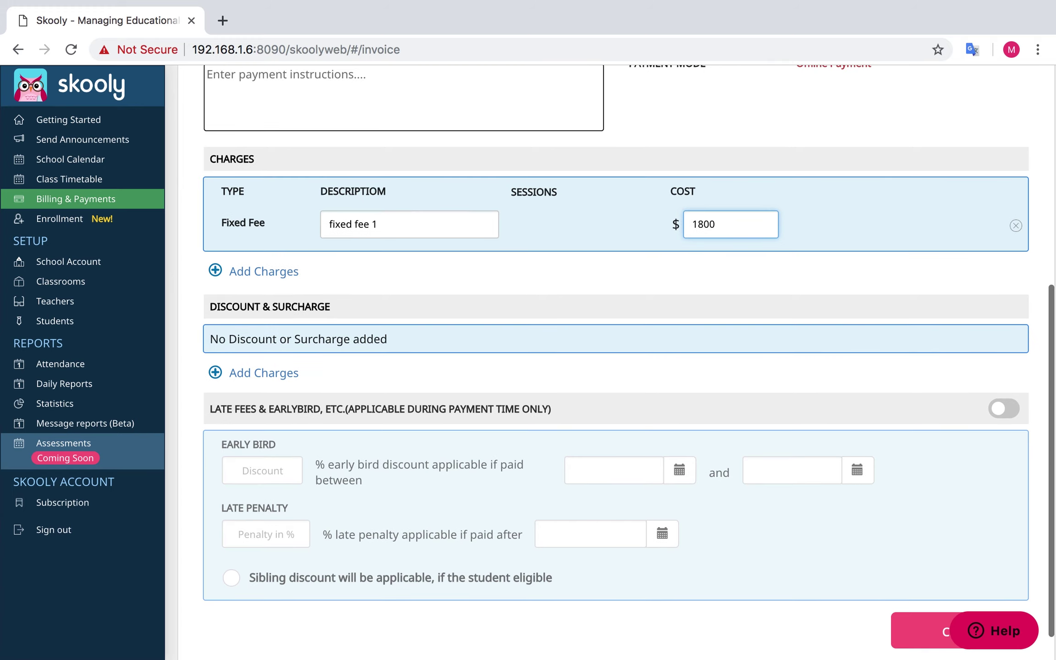
Add a surcharge 'Surcharge 1' of 10%
{"action": "left_click", "coordinate": [270, 374]}
{"action": "left_click", "coordinate": [265, 394]}
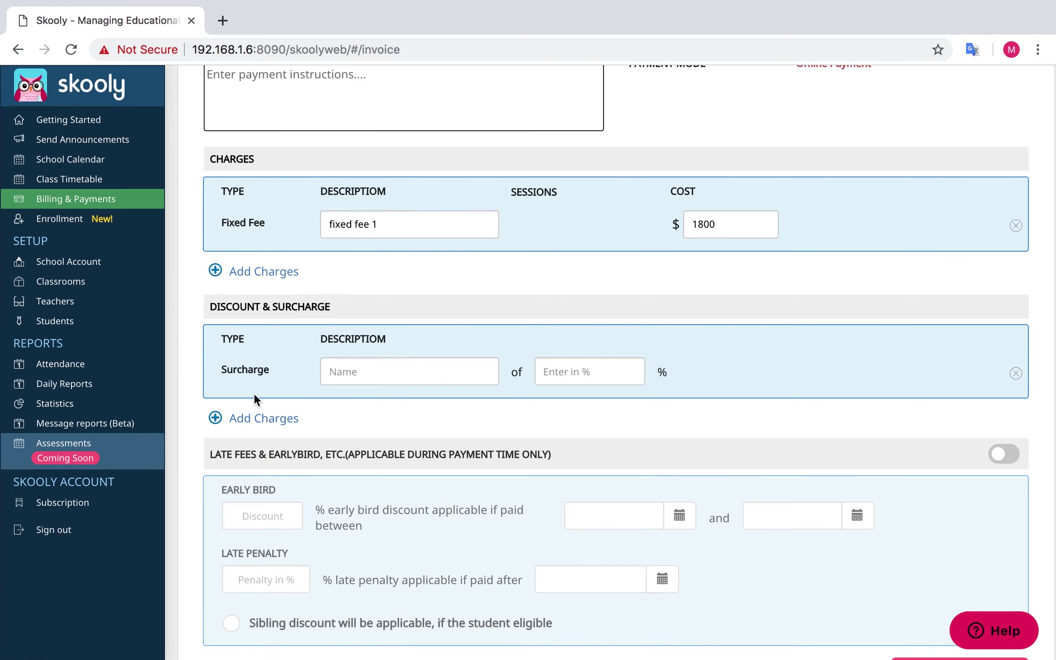
{"action": "left_click", "coordinate": [344, 373]}
{"action": "type", "text": "Surcharge 1"}
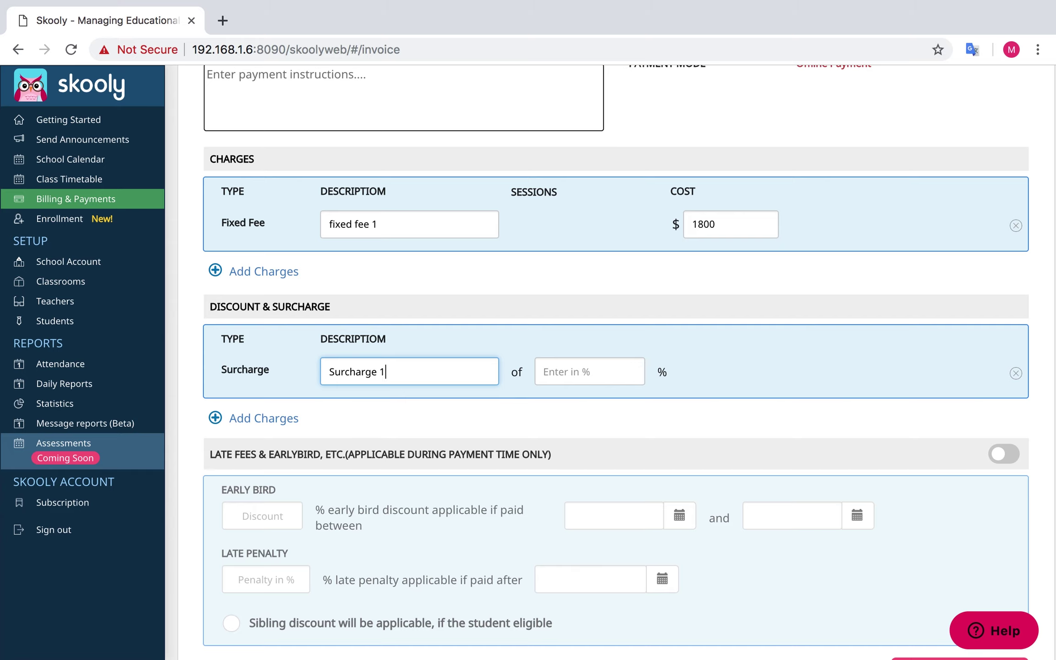
{"action": "left_click", "coordinate": [552, 371]}
{"action": "type", "text": "10"}
Add a discount 'Discount 2' of 5%
{"action": "left_click", "coordinate": [273, 417]}
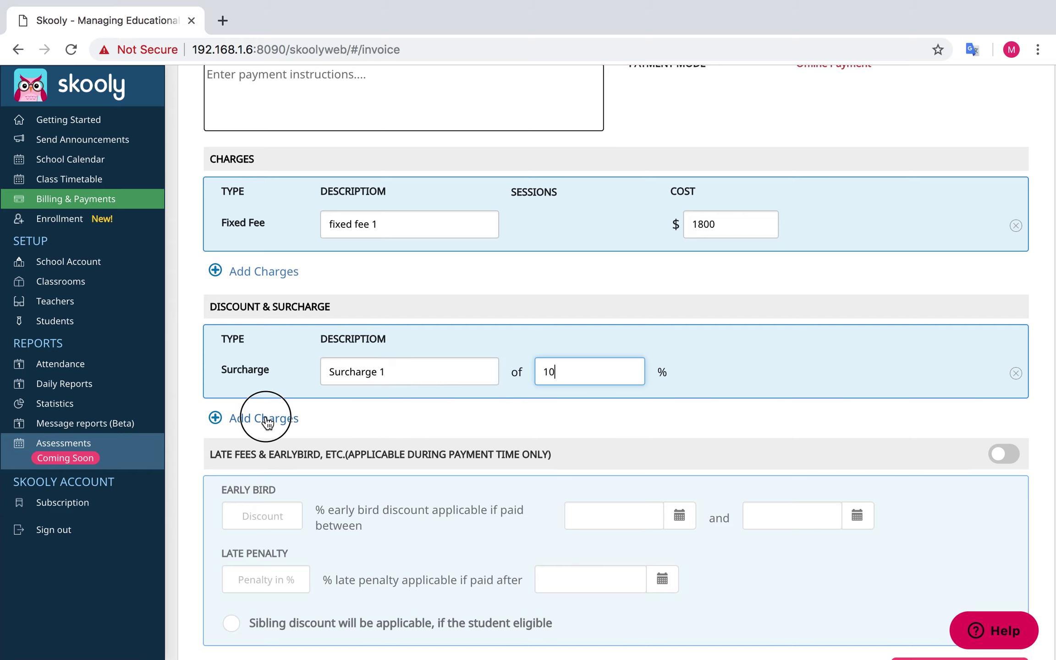
{"action": "left_click", "coordinate": [248, 471]}
{"action": "left_click", "coordinate": [399, 405]}
{"action": "type", "text": "Discount 2"}
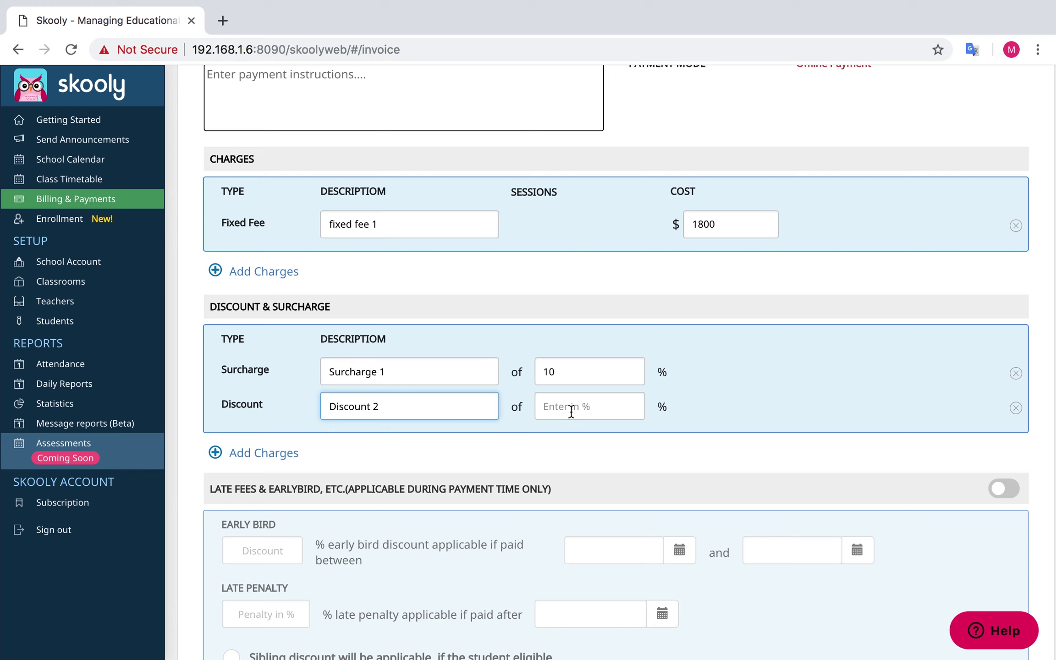
{"action": "left_click", "coordinate": [570, 412]}
{"action": "type", "text": "5"}
{"action": "scroll", "coordinate": [570, 411], "scroll_direction": "down", "scroll_amount": 3}
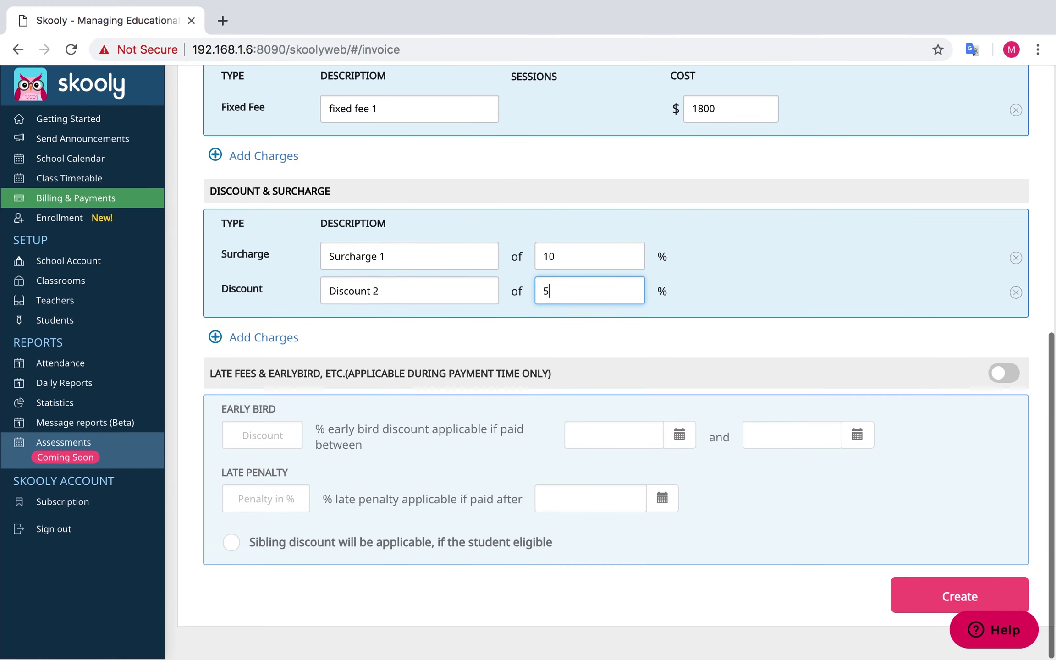
Turn on late fees and give Plan 2 a 10% early-bird discount for 02–07 Apr 2019
{"action": "left_click", "coordinate": [998, 374]}
{"action": "left_click", "coordinate": [282, 431]}
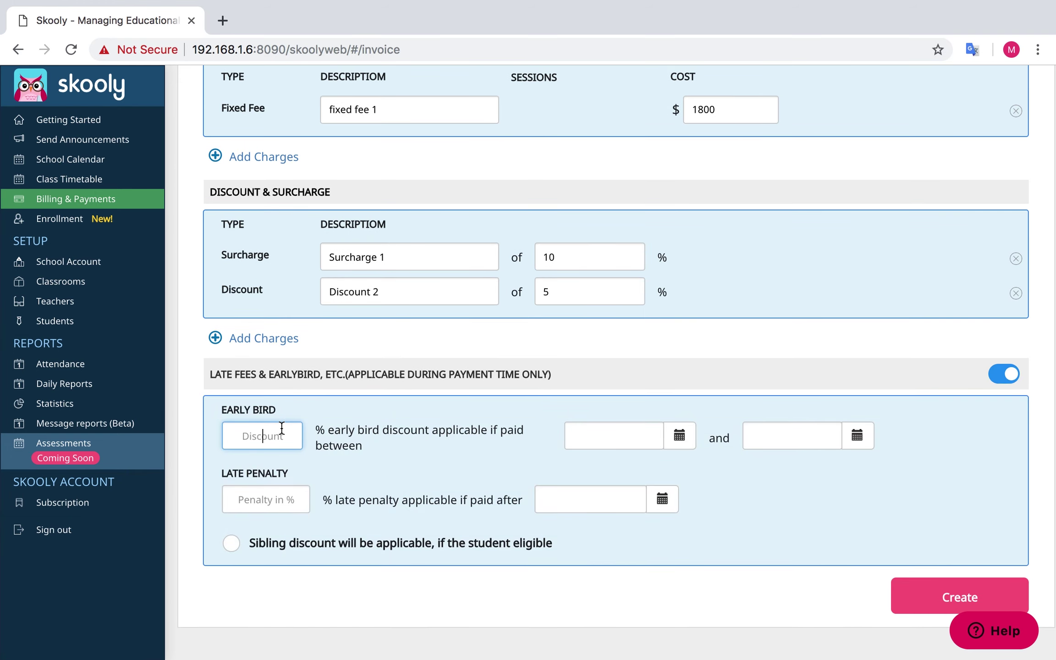
{"action": "type", "text": "10"}
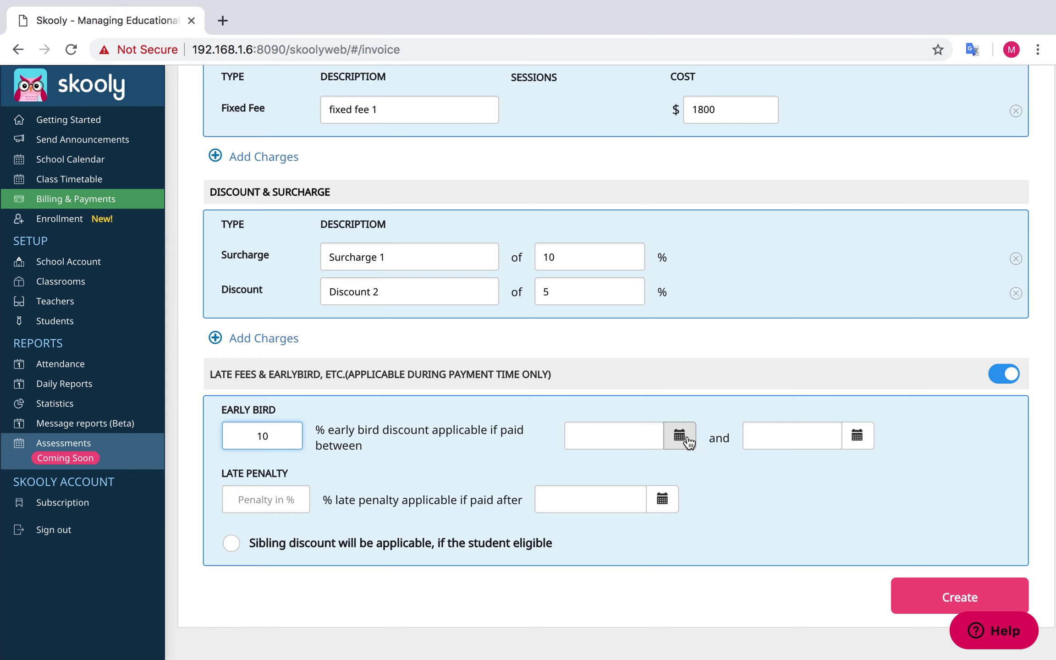
{"action": "left_click", "coordinate": [680, 436]}
{"action": "left_click", "coordinate": [792, 466]}
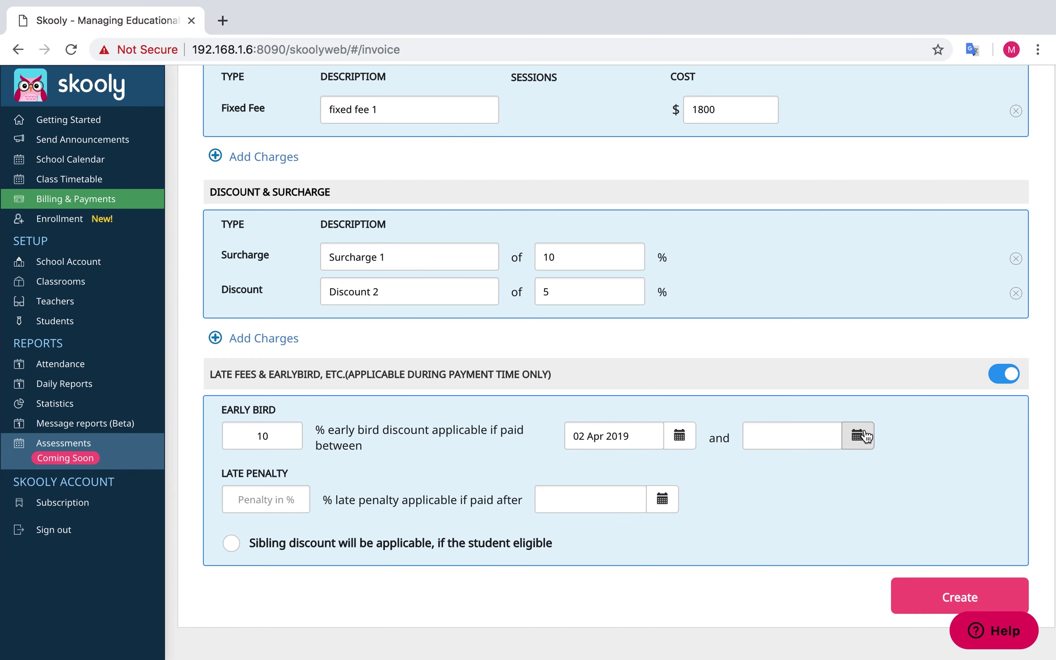
{"action": "left_click", "coordinate": [857, 435]}
{"action": "left_click", "coordinate": [969, 467]}
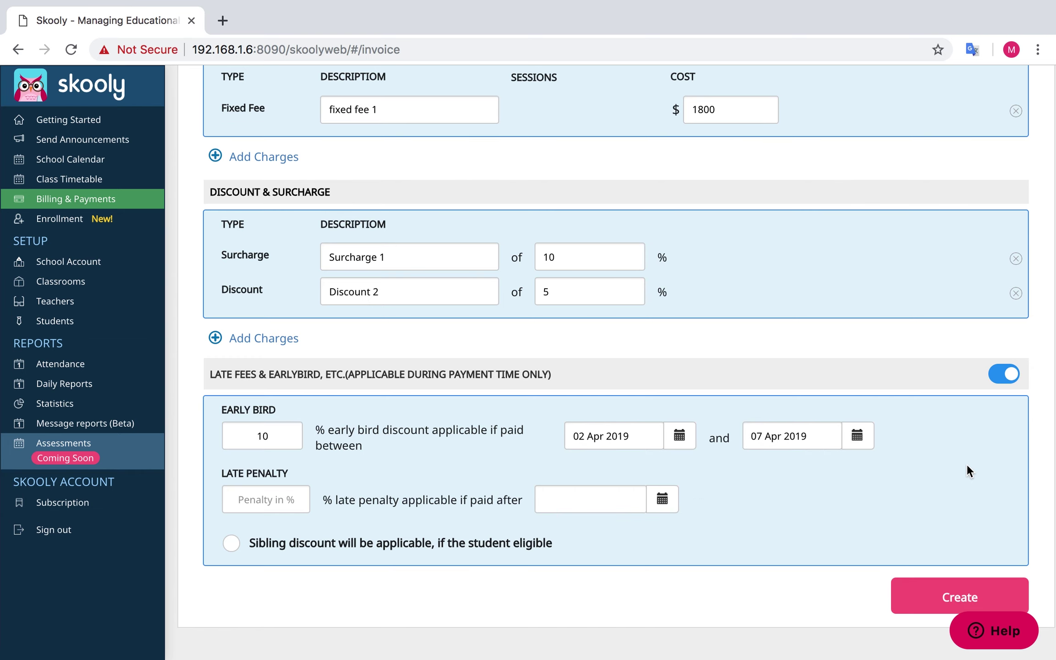
Add a 4% late penalty after 03 May 2019 and toggle the sibling discount
{"action": "left_click", "coordinate": [238, 499]}
{"action": "type", "text": "4"}
{"action": "left_click", "coordinate": [660, 512]}
{"action": "left_click", "coordinate": [711, 472]}
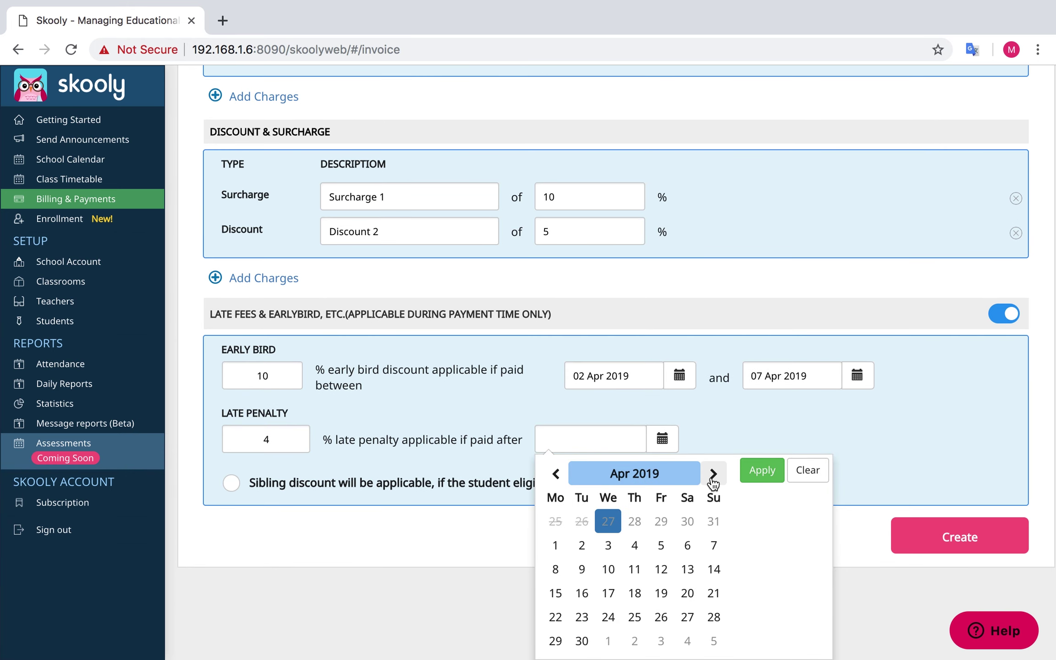
{"action": "left_click", "coordinate": [712, 472]}
{"action": "left_click", "coordinate": [761, 472]}
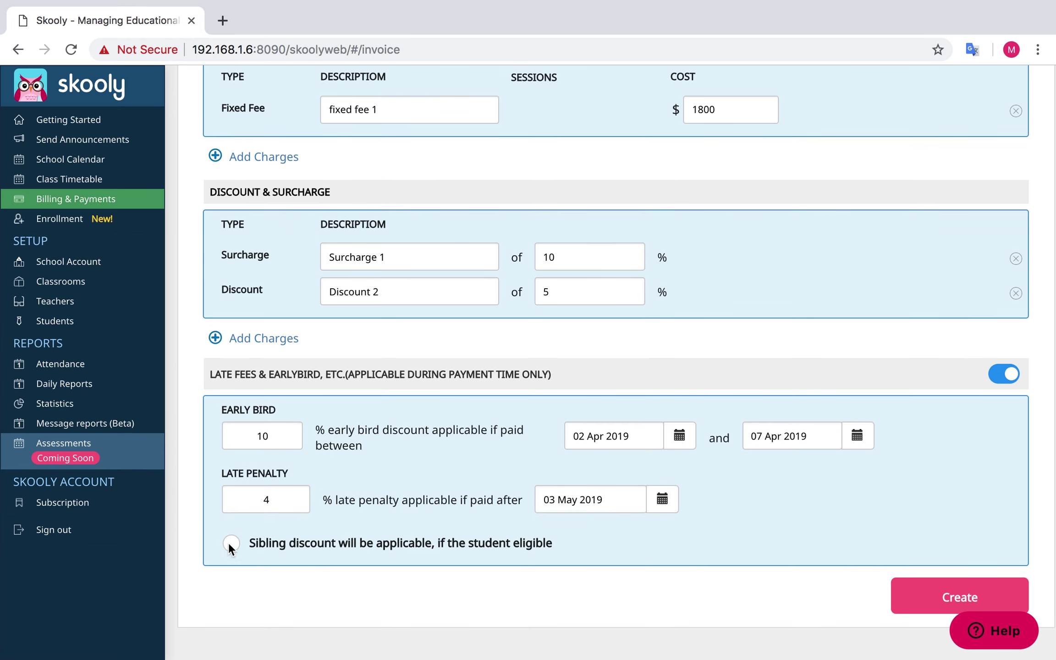
{"action": "left_click", "coordinate": [238, 542]}
Create Plan 2, then register students for Plan 1 choosing Individual Students
{"action": "left_click", "coordinate": [951, 598]}
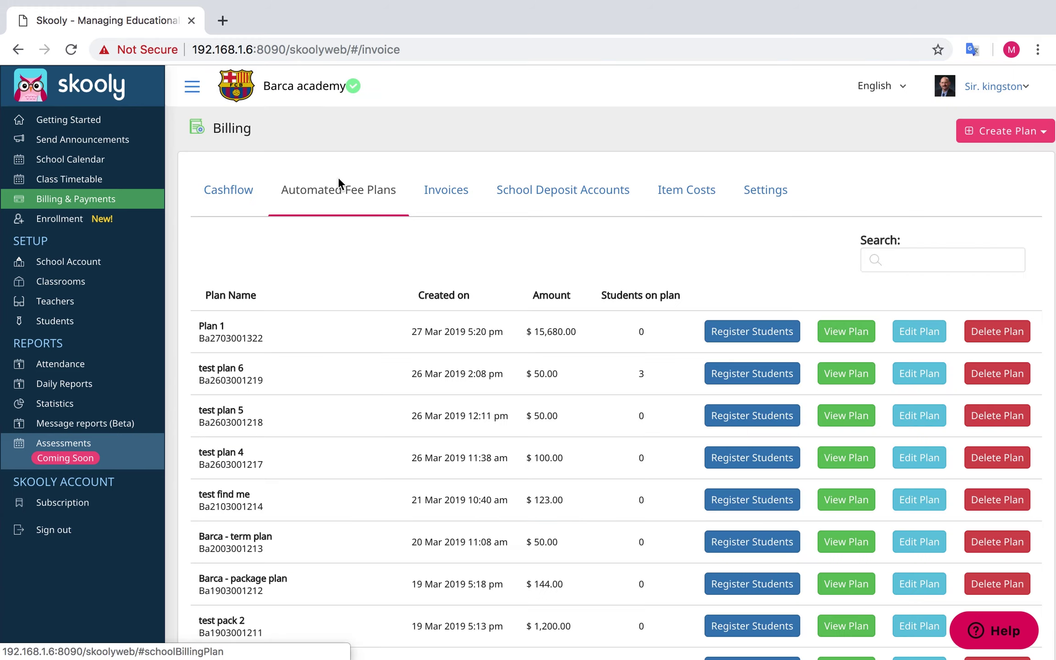
{"action": "left_click", "coordinate": [737, 333]}
{"action": "left_click", "coordinate": [285, 182]}
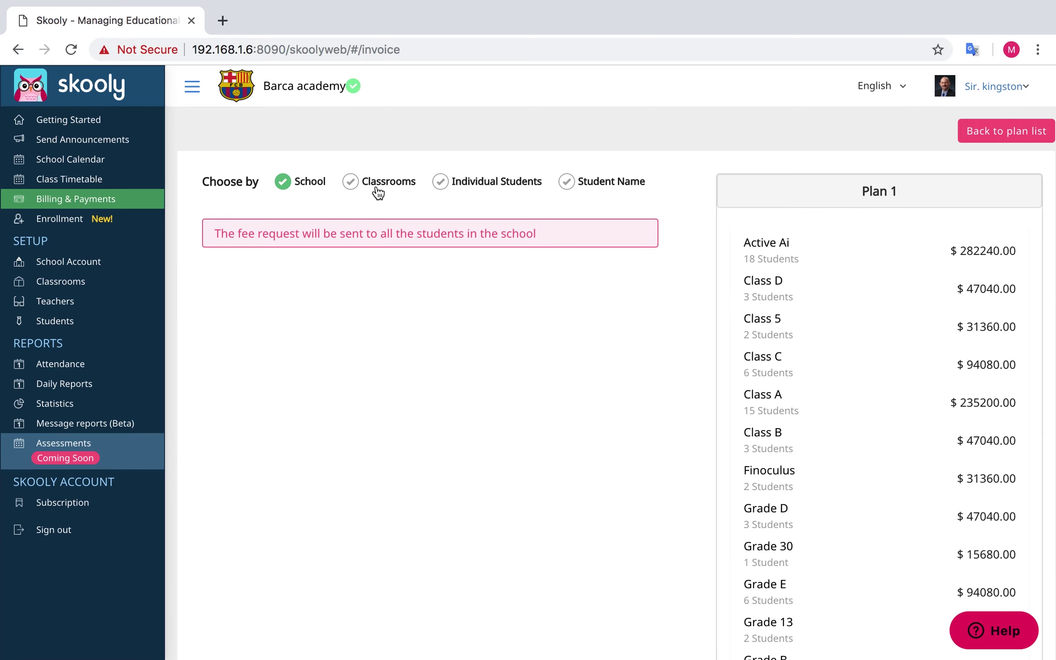
{"action": "left_click", "coordinate": [374, 188]}
{"action": "left_click", "coordinate": [441, 193]}
{"action": "left_click", "coordinate": [570, 184]}
{"action": "left_click", "coordinate": [453, 182]}
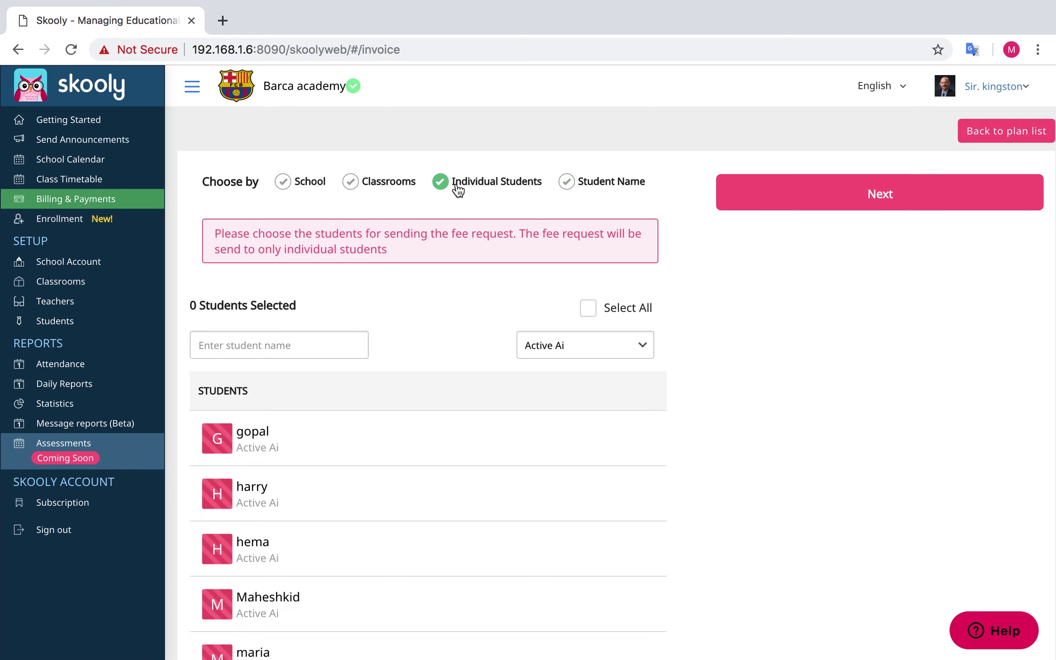
Select six students: two from Active Ai, two from Class B and two from Grade E
{"action": "scroll", "coordinate": [372, 345], "scroll_direction": "down", "scroll_amount": 3}
{"action": "left_click", "coordinate": [367, 355]}
{"action": "left_click", "coordinate": [333, 439]}
{"action": "left_click", "coordinate": [583, 212]}
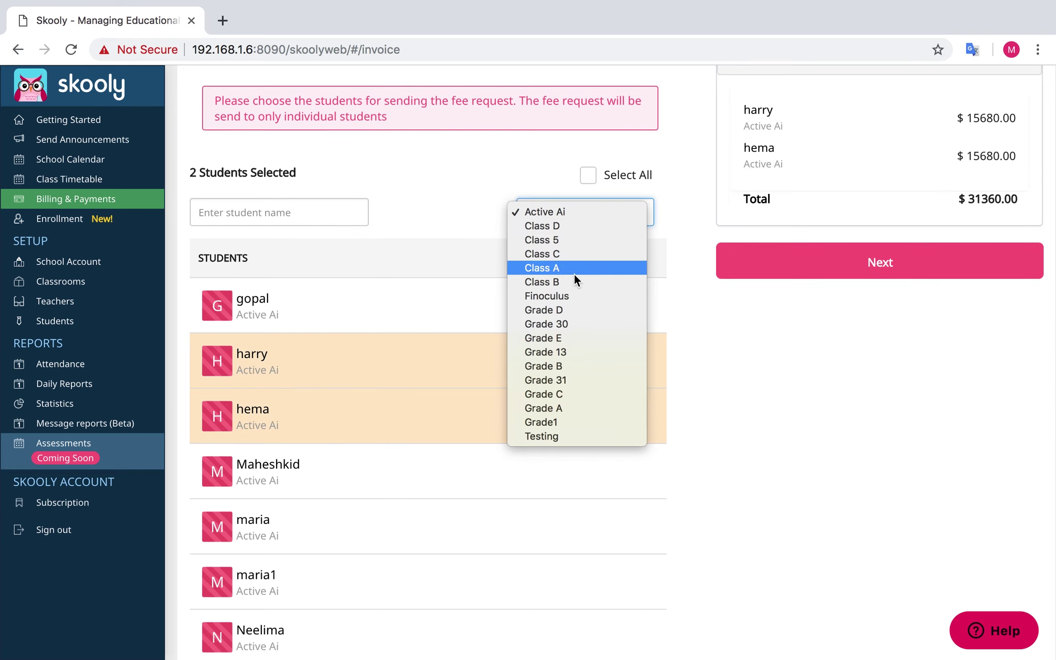
{"action": "left_click", "coordinate": [573, 268]}
{"action": "left_click", "coordinate": [330, 440]}
{"action": "left_click", "coordinate": [316, 475]}
{"action": "left_click", "coordinate": [591, 324]}
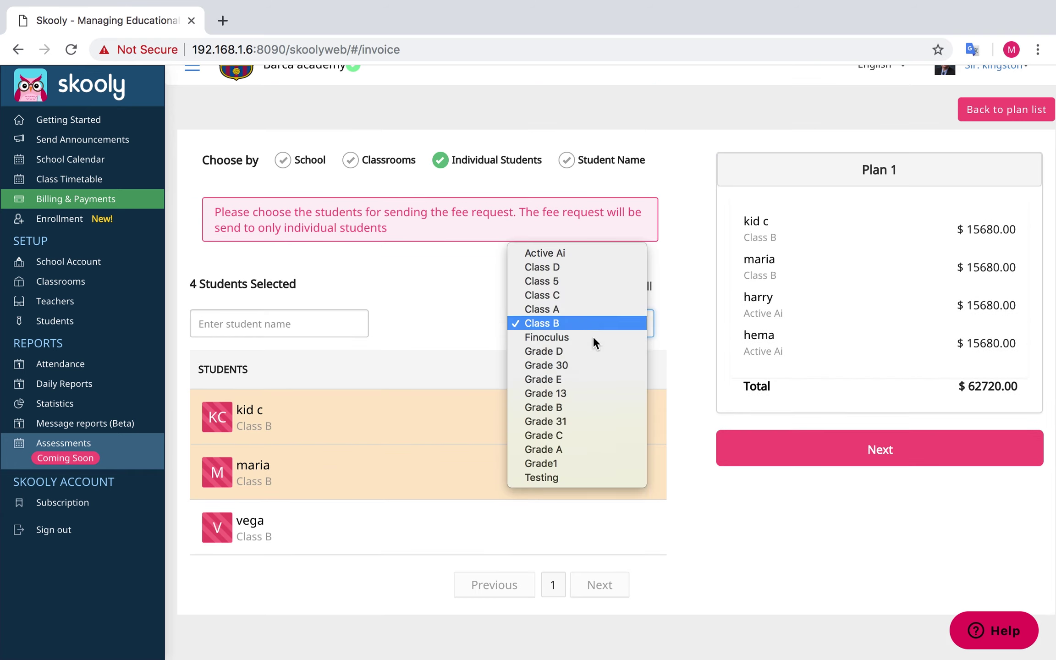
{"action": "left_click", "coordinate": [591, 440]}
{"action": "scroll", "coordinate": [575, 379], "scroll_direction": "down", "scroll_amount": 3}
{"action": "left_click", "coordinate": [503, 416]}
{"action": "left_click", "coordinate": [458, 472]}
{"action": "scroll", "coordinate": [852, 525], "scroll_direction": "down", "scroll_amount": 2}
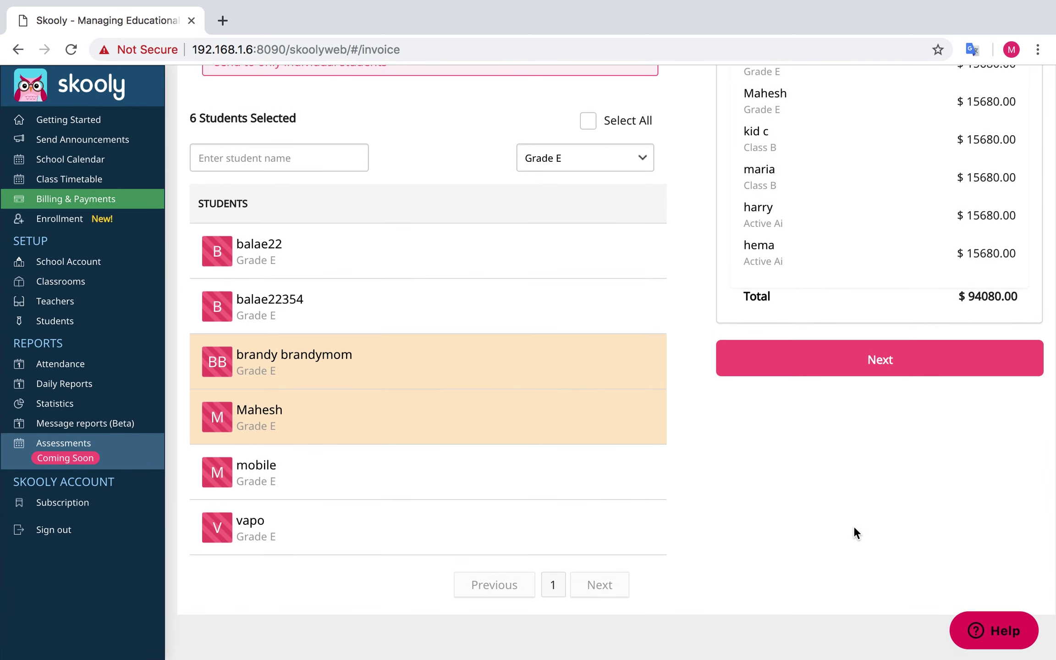
Preview the Plan 1 invoice and send it to the selected students
{"action": "left_click", "coordinate": [847, 358]}
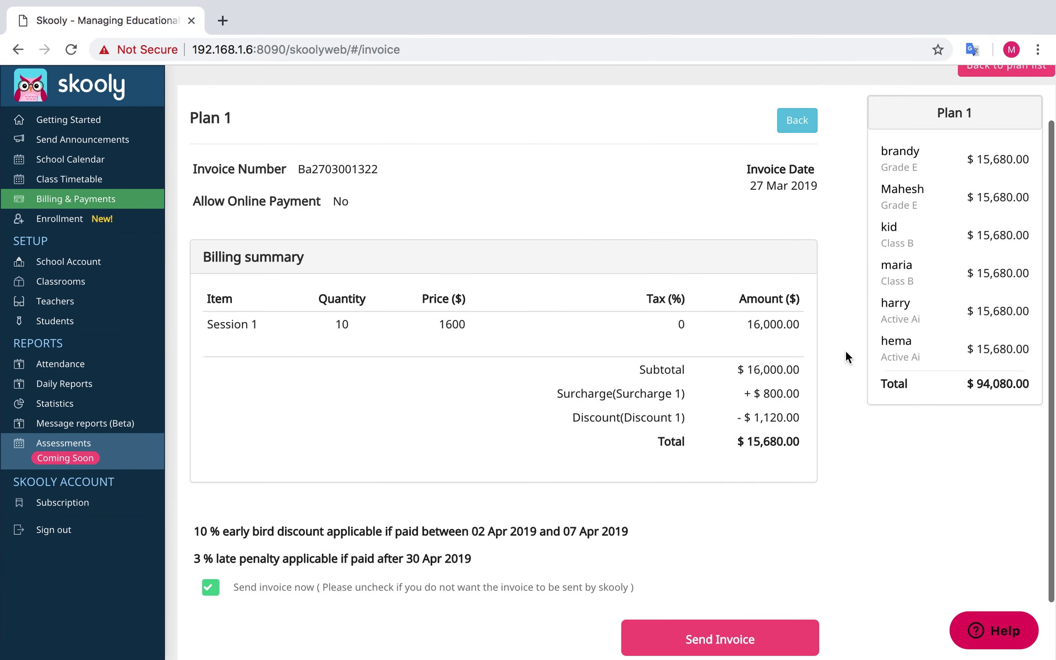
{"action": "scroll", "coordinate": [847, 356], "scroll_direction": "down", "scroll_amount": 2}
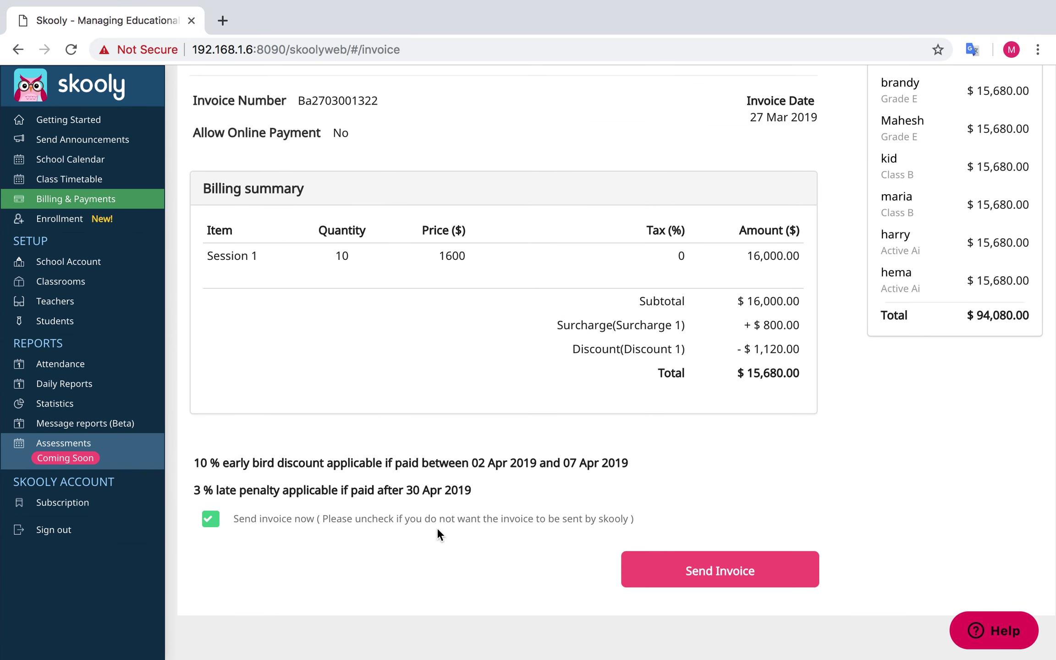
{"action": "double_click", "coordinate": [209, 521]}
{"action": "left_click", "coordinate": [489, 508]}
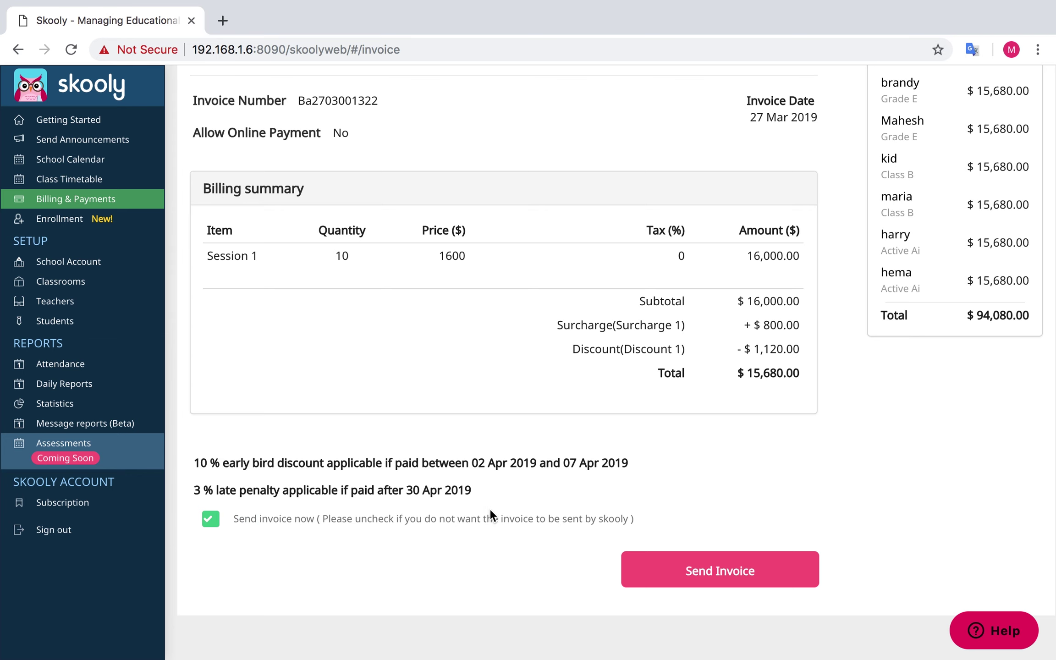
{"action": "left_click", "coordinate": [753, 579]}
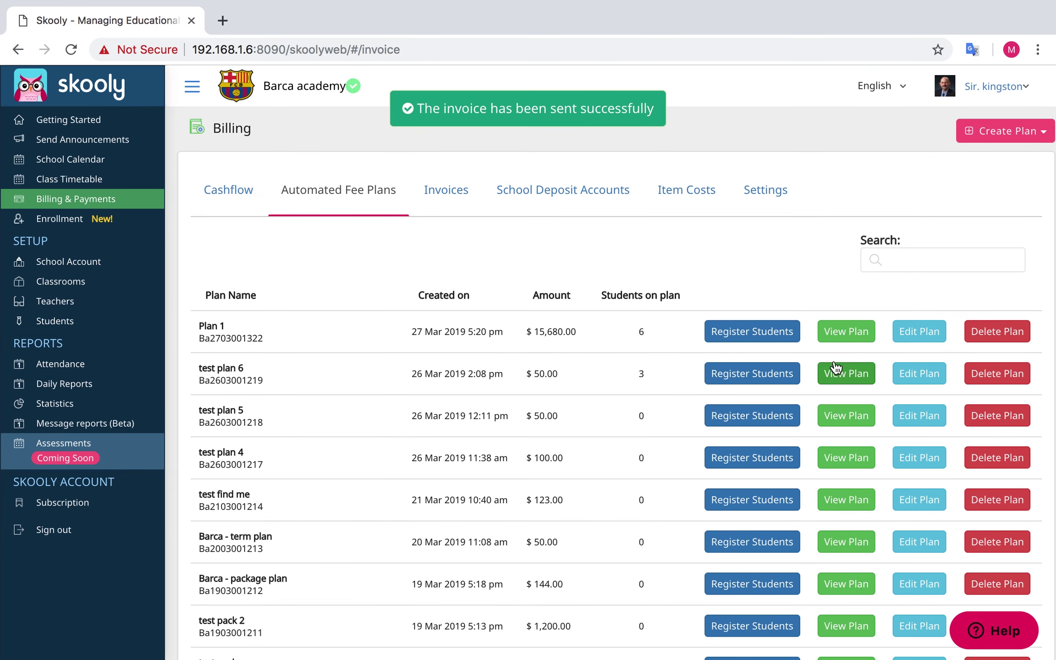